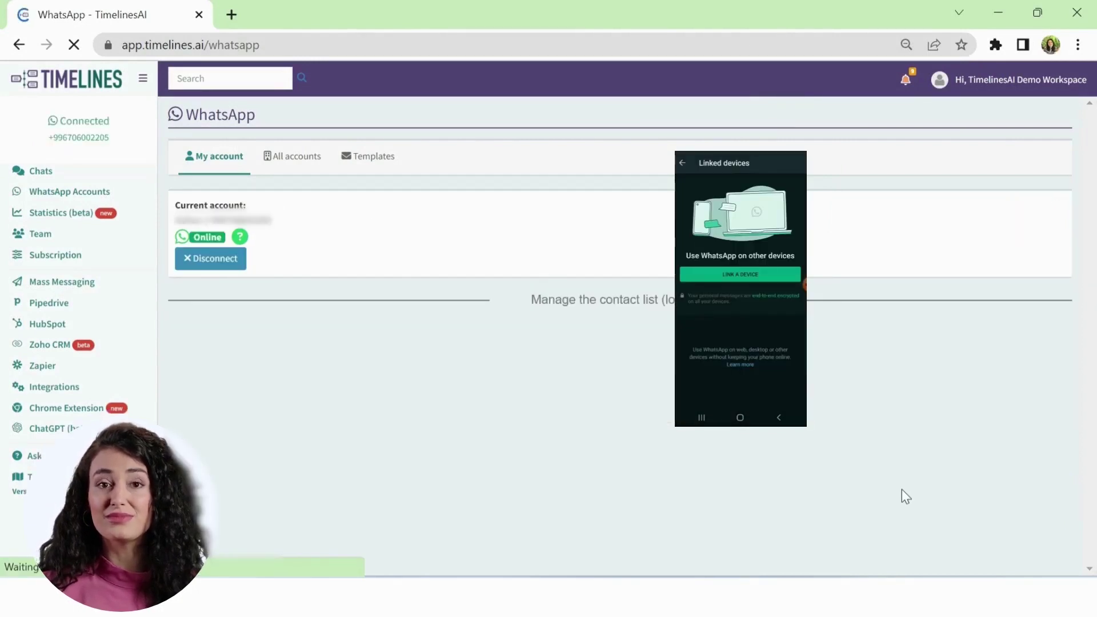
Toggle syncing for the second chat in the WhatsApp account's contact list, closing the list when done
click(656, 303)
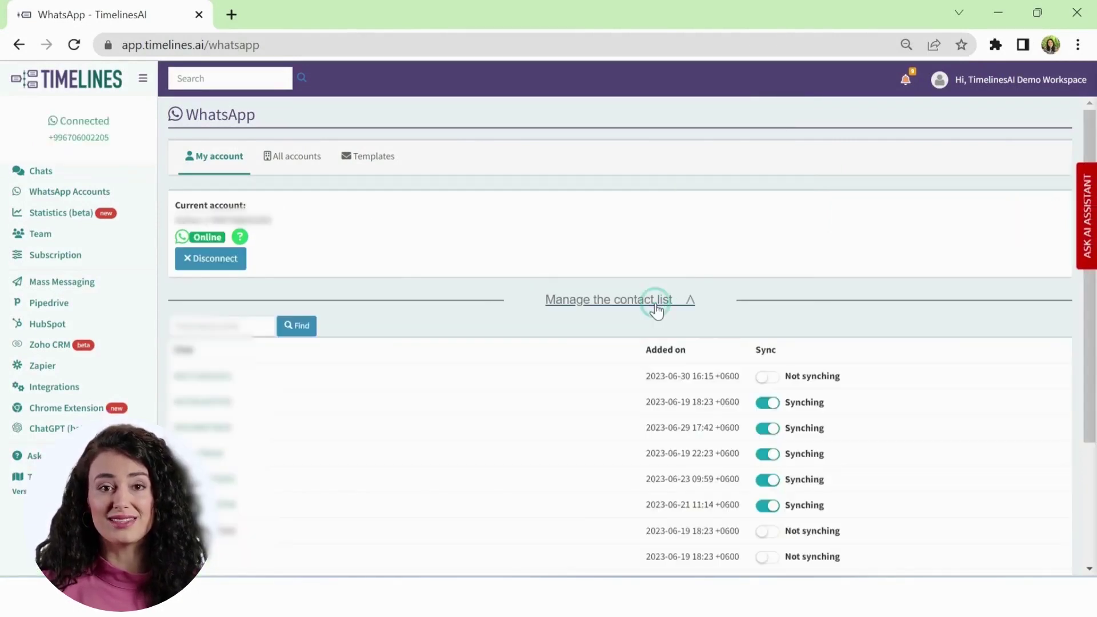
scroll(760, 365, down, 1)
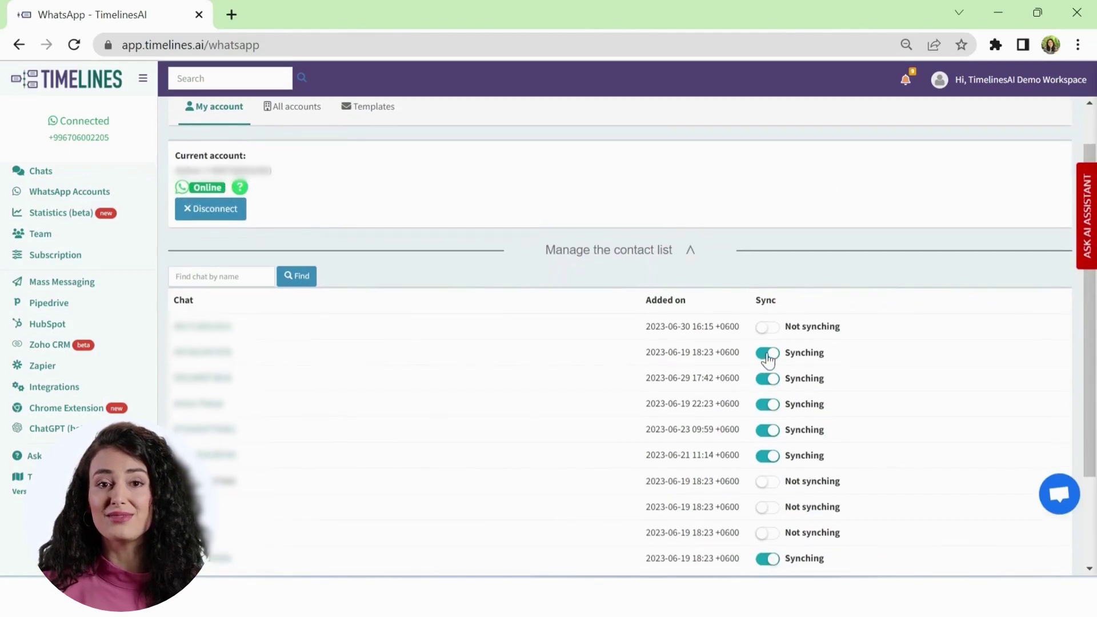
click(767, 354)
click(655, 254)
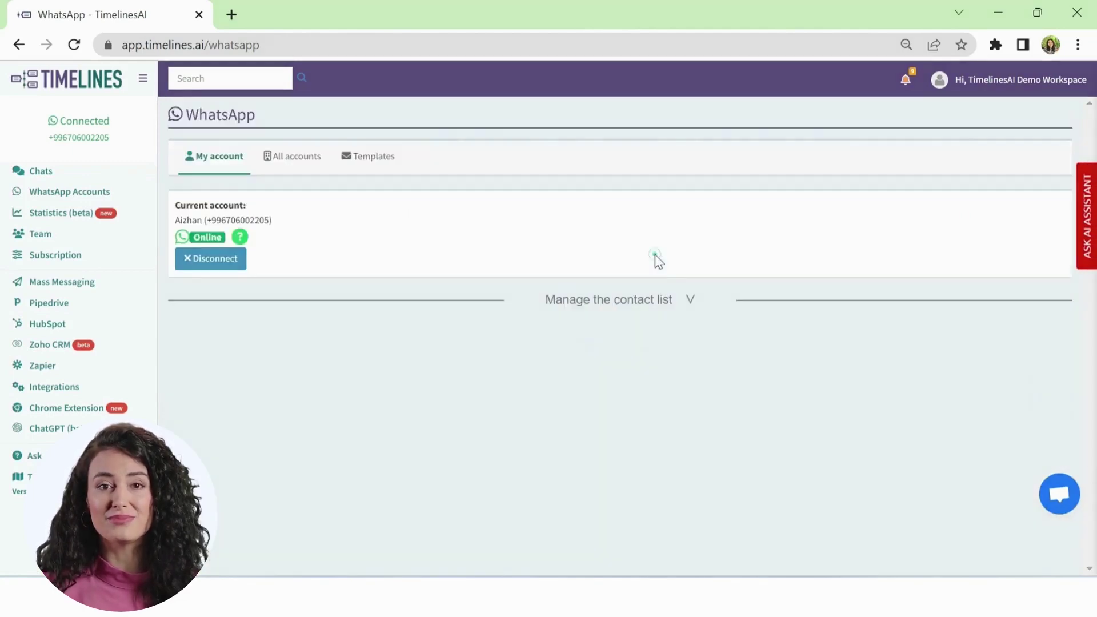
Send a workspace invitation from the Team page with the Admin role, filling in the teammate's email address
click(67, 235)
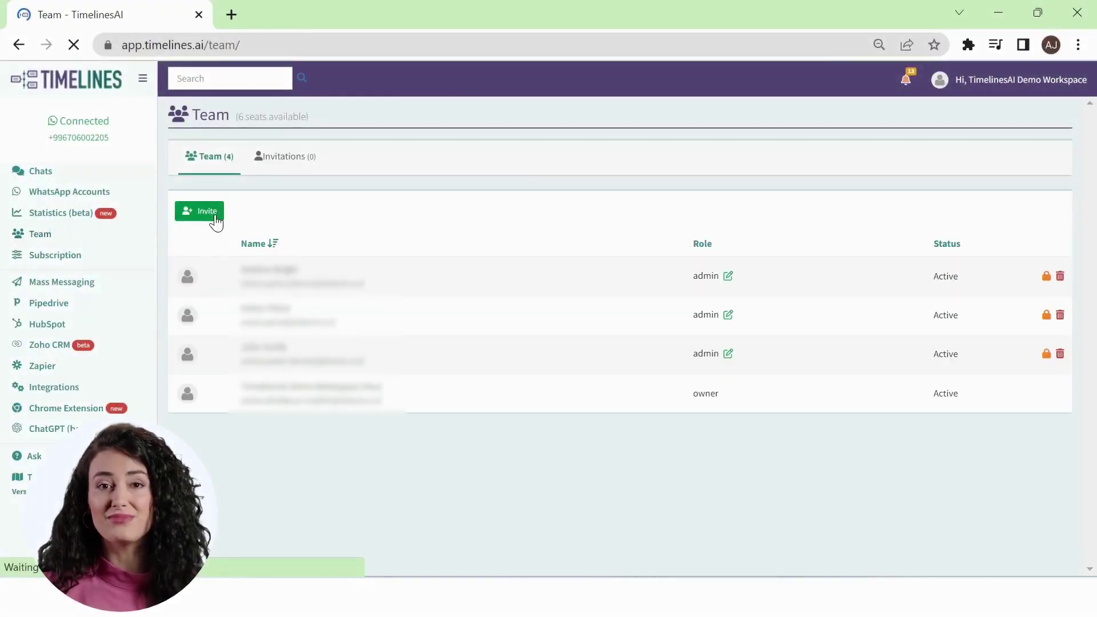
click(216, 220)
click(390, 231)
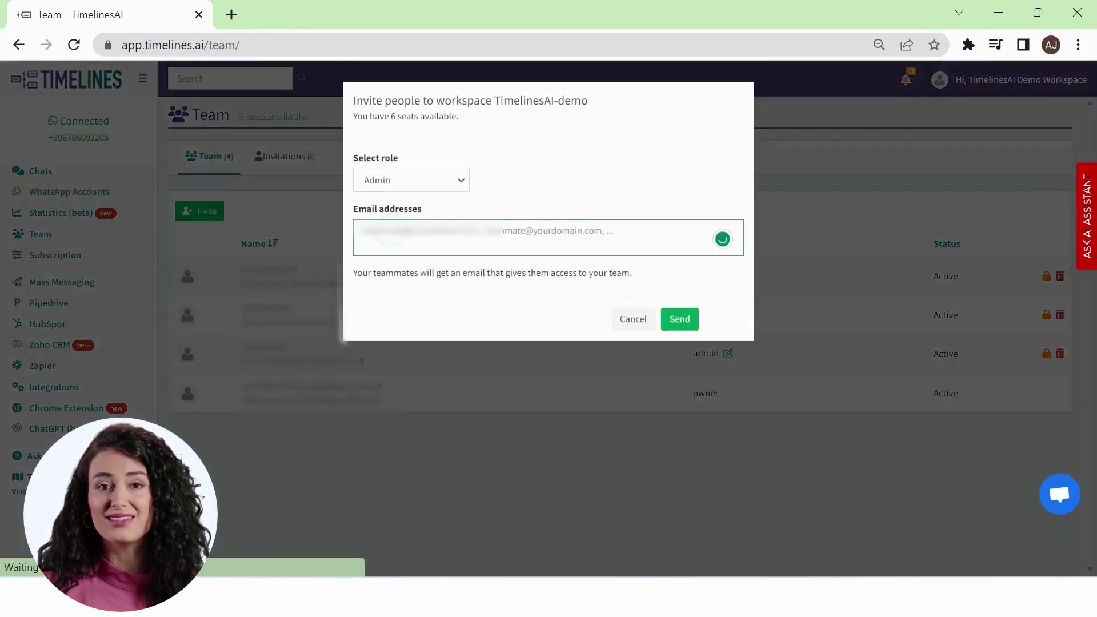
key(ctrl+v)
click(453, 183)
click(426, 211)
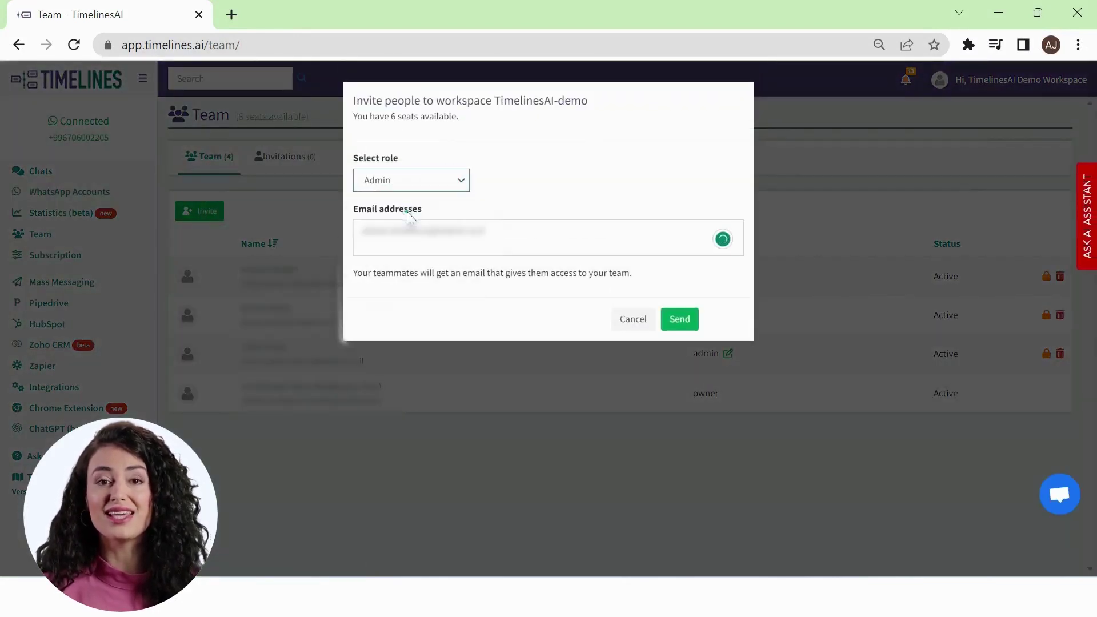
click(678, 319)
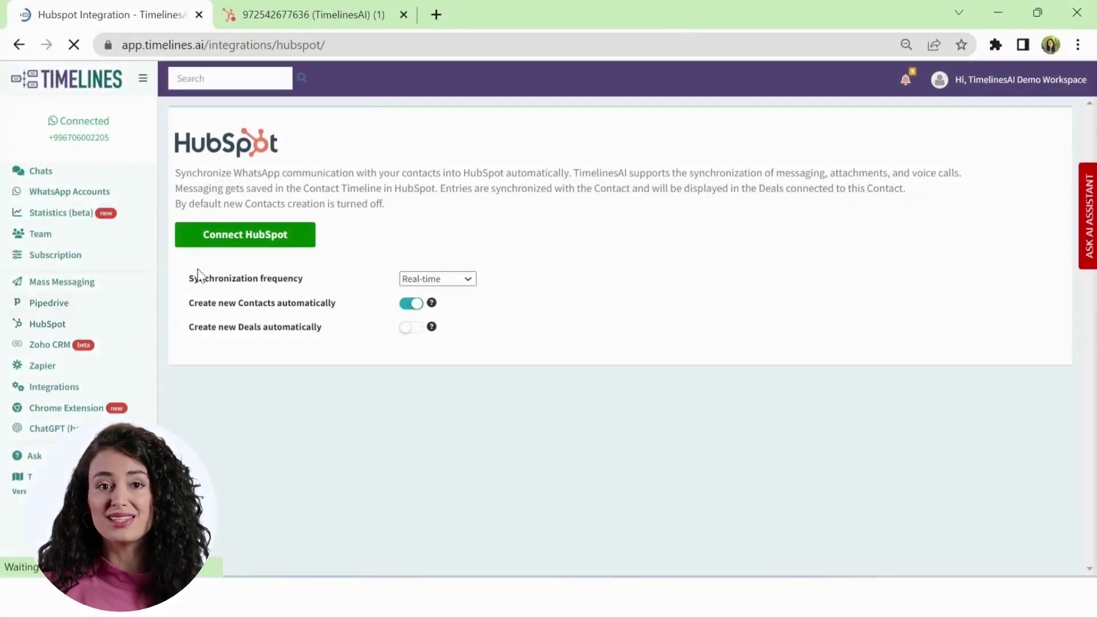
Connect the HubSpot integration, authorizing it with the TimelinesAI account
click(262, 243)
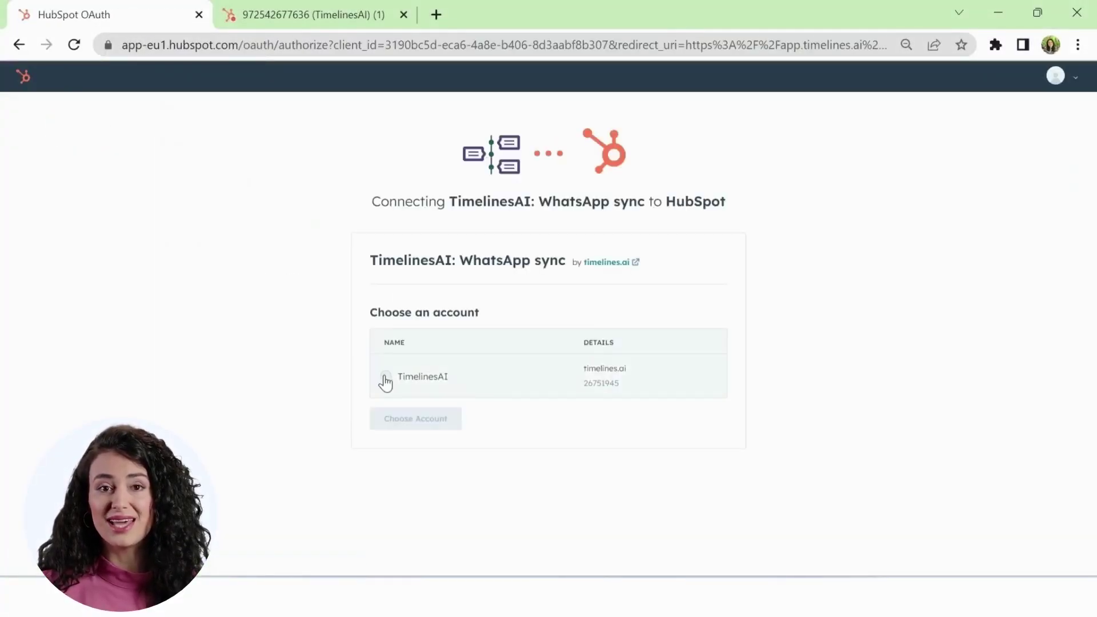
click(385, 376)
click(416, 425)
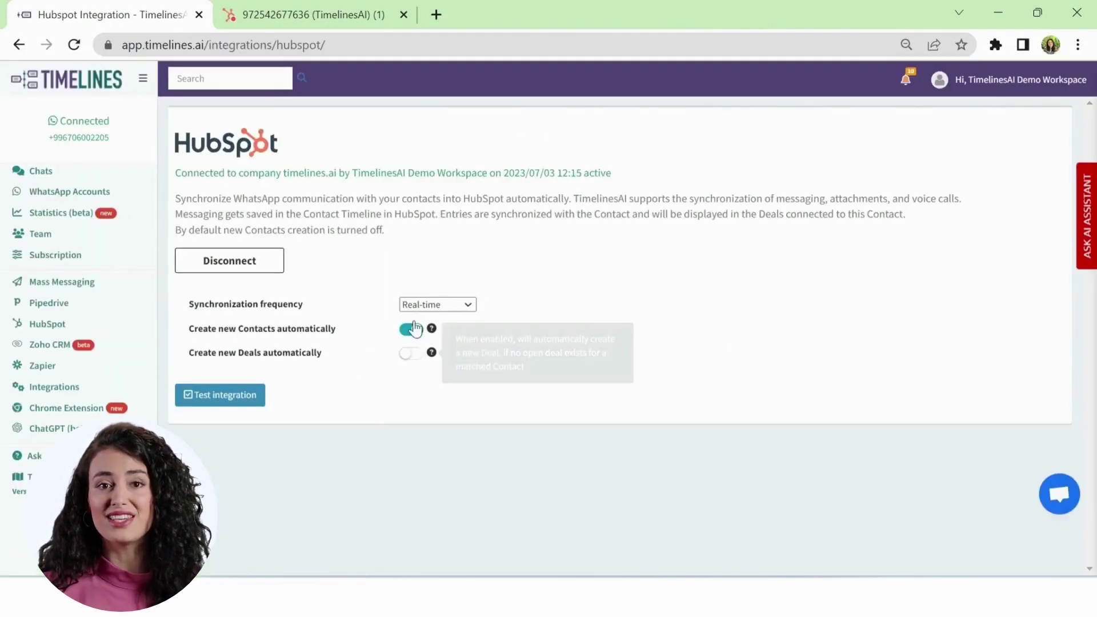
Set the HubSpot synchronization frequency to Real-time and enable automatic creation of new deals
click(414, 305)
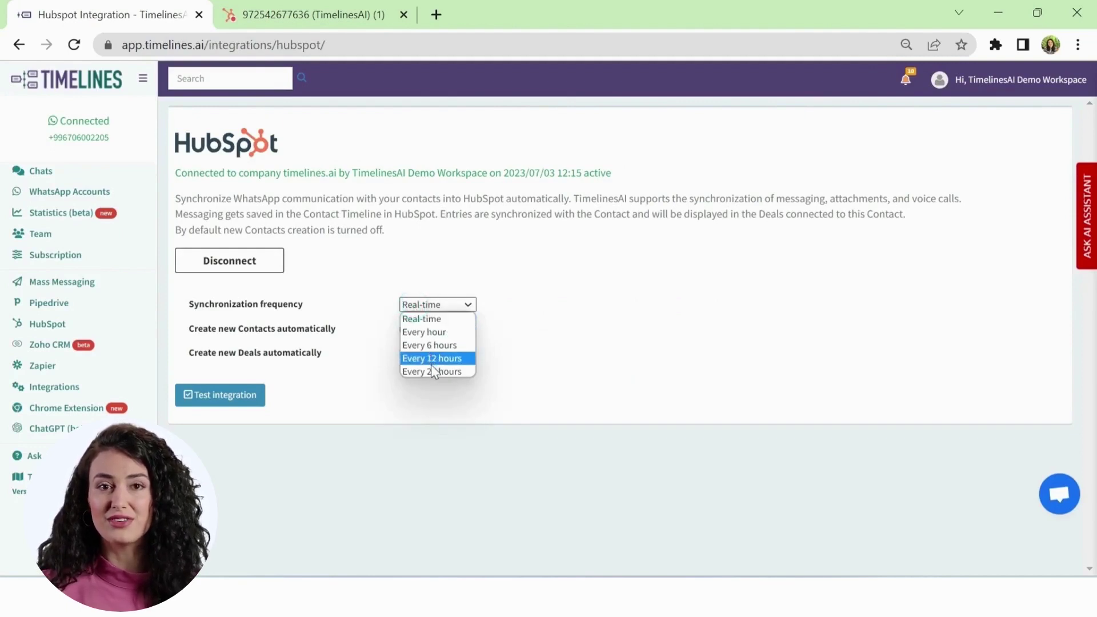
click(433, 326)
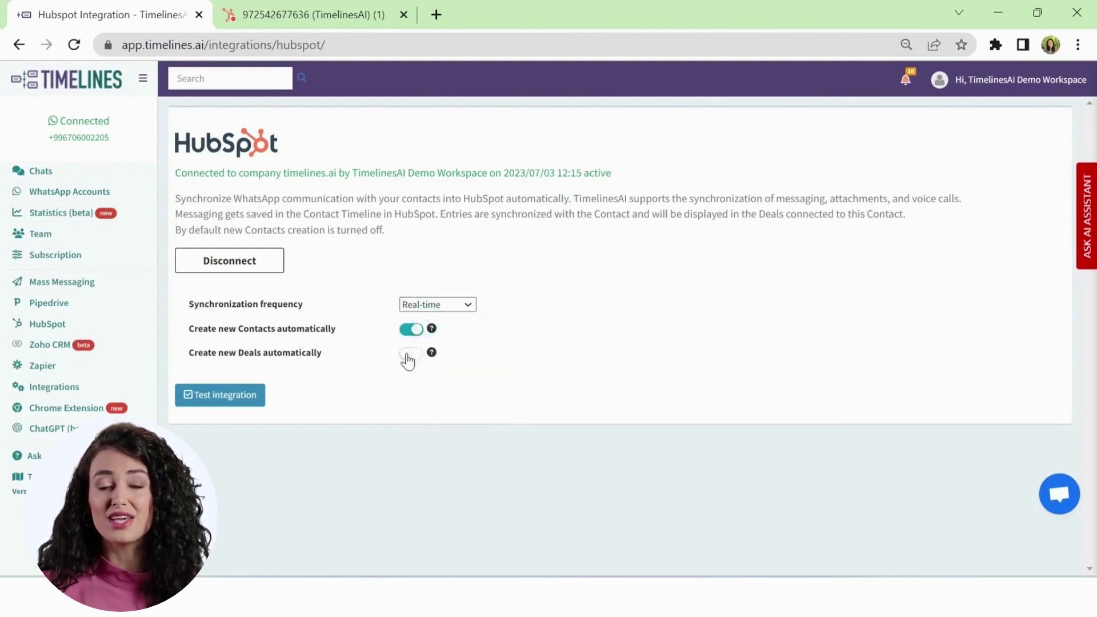
click(407, 357)
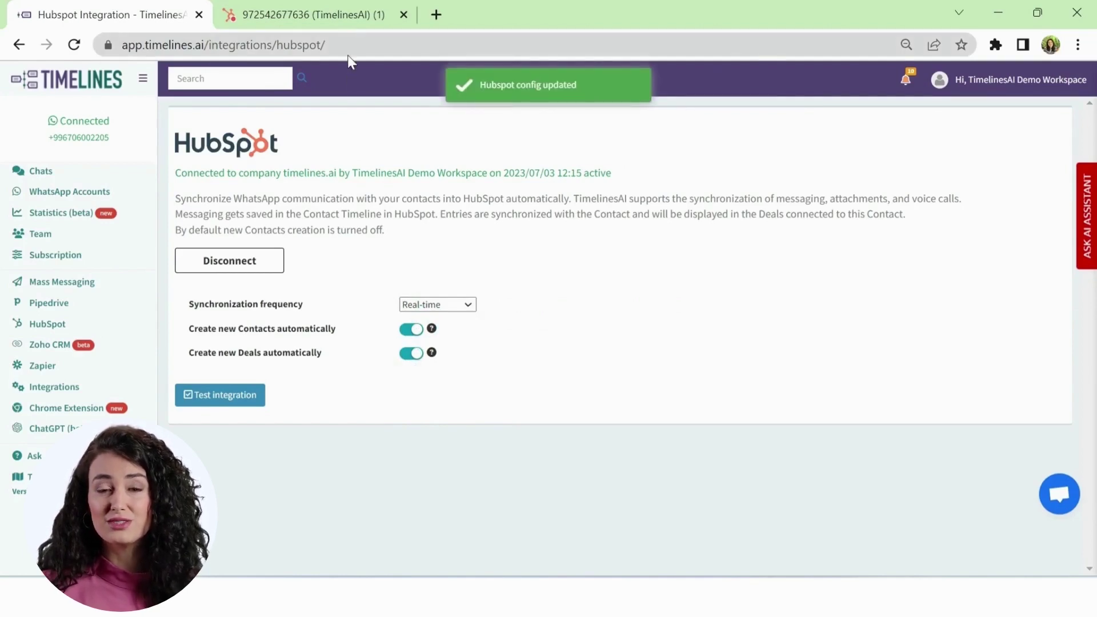
Switch to the HubSpot contact record and include WhatsApp in its activity filter
click(333, 23)
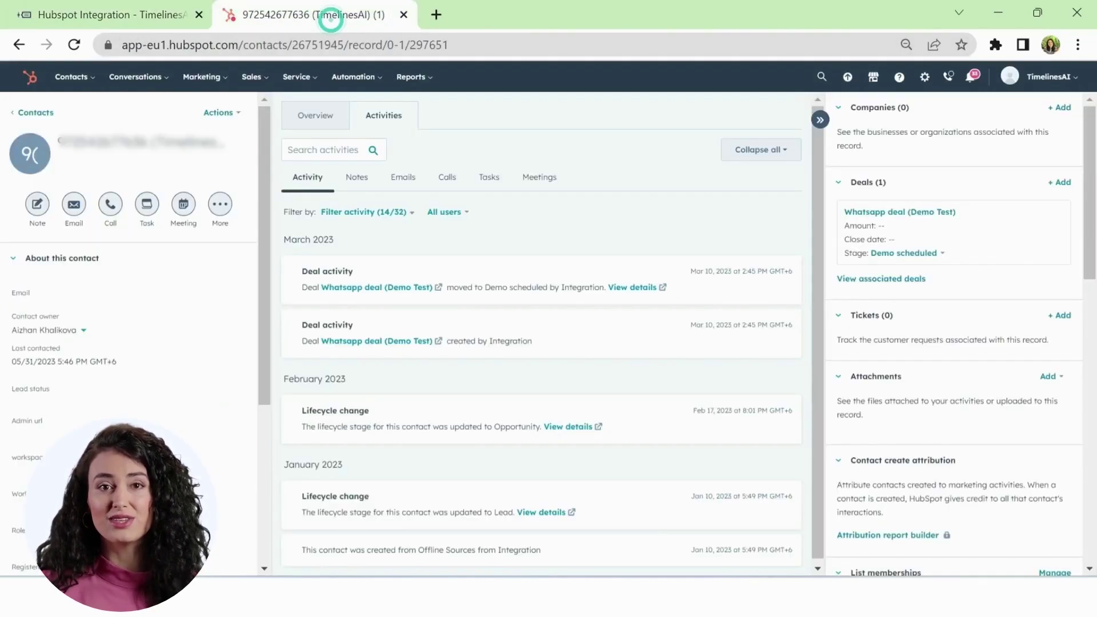
click(356, 216)
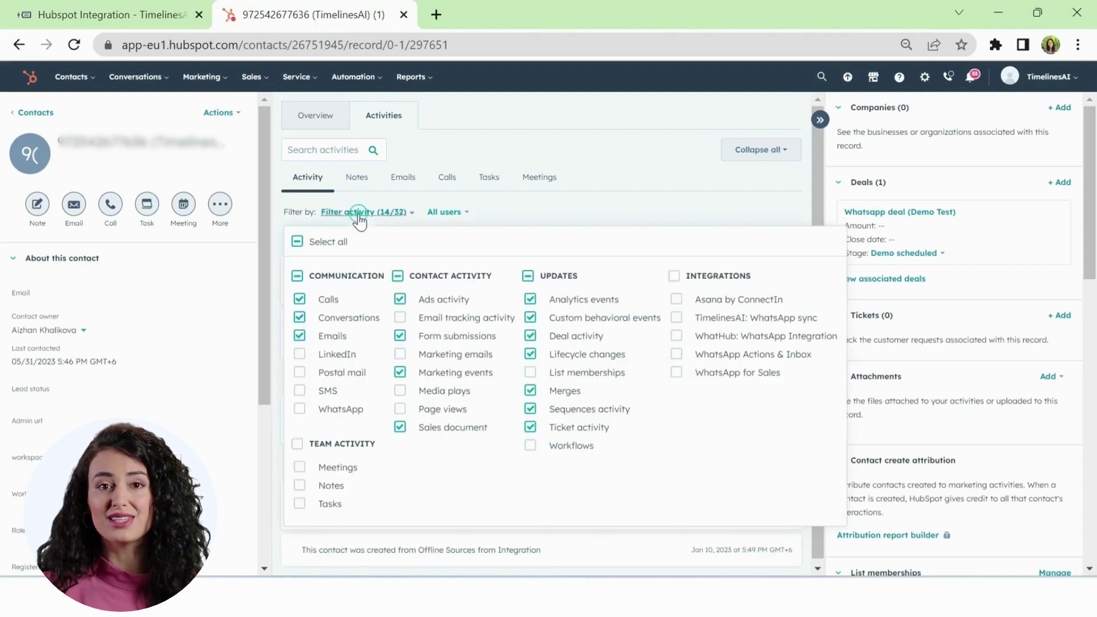
click(300, 409)
click(369, 215)
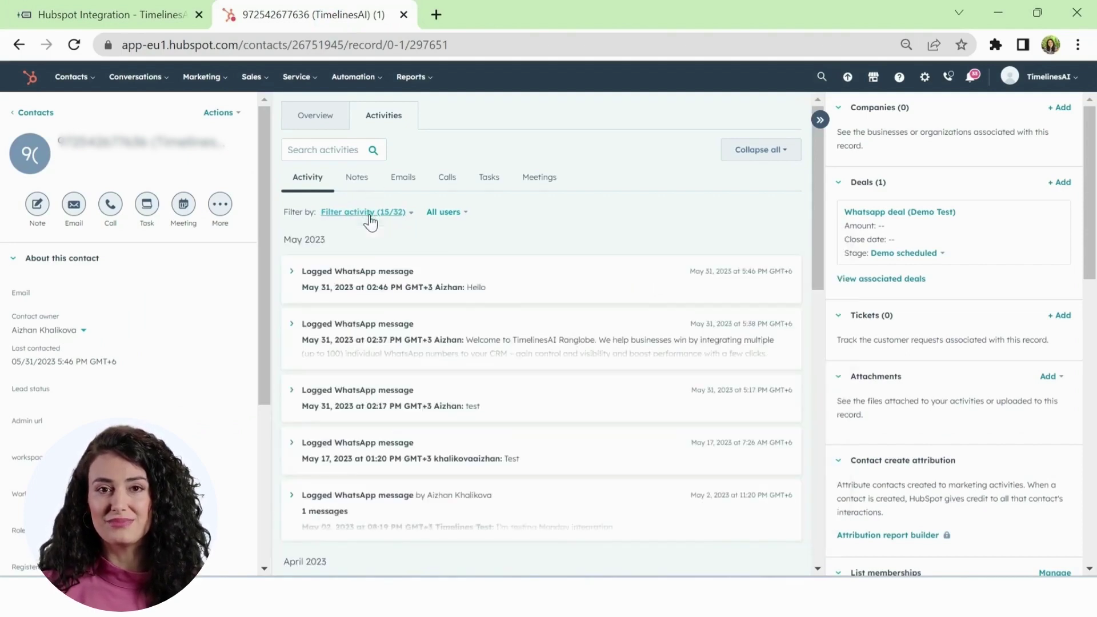
Review the contact's logged WhatsApp messages, expanding the April 27 entry to view its attachment
scroll(395, 321, down, 3)
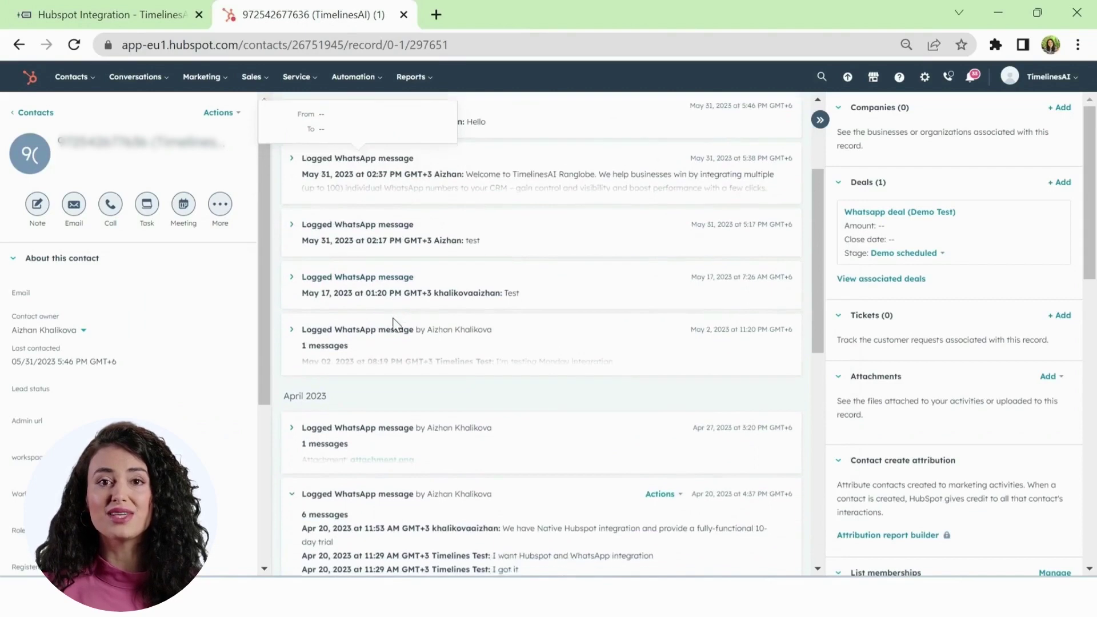
scroll(394, 323, down, 4)
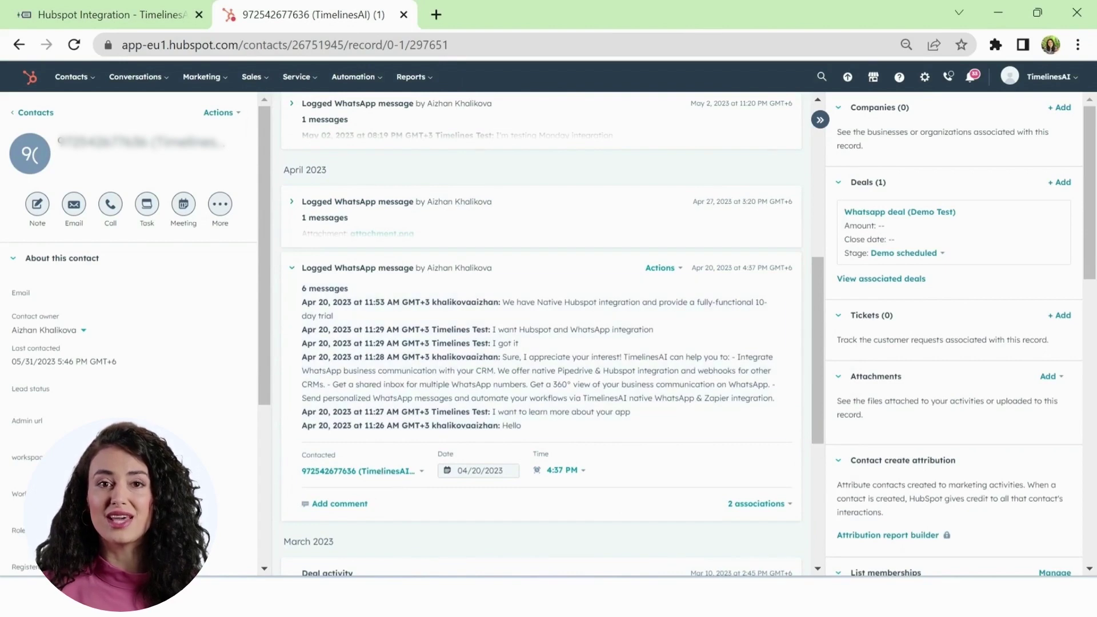
click(379, 205)
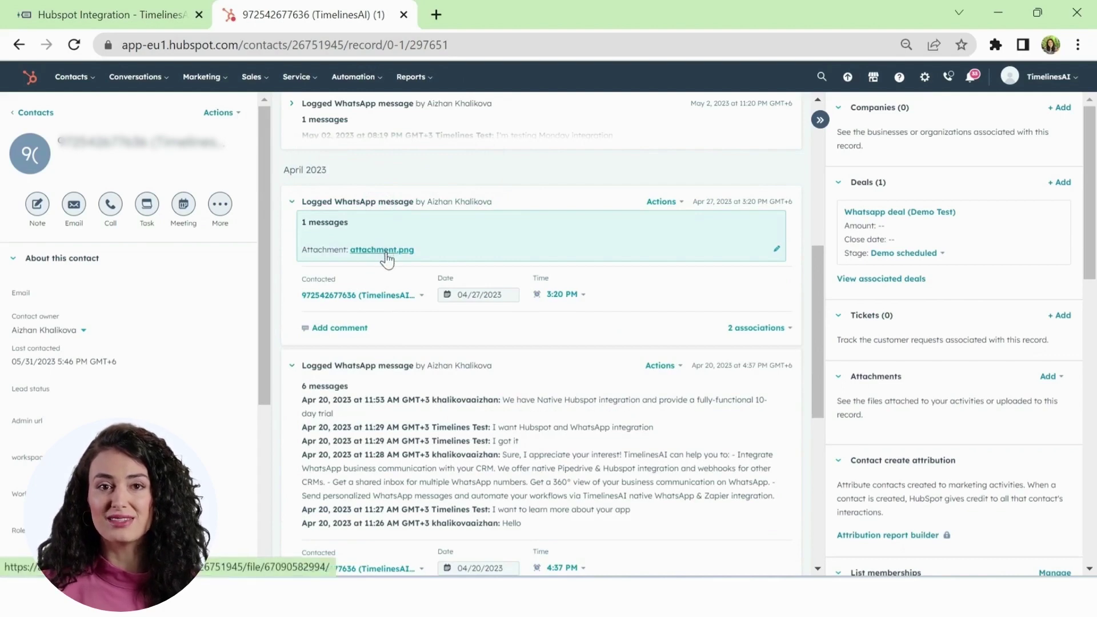
scroll(387, 258, up, 4)
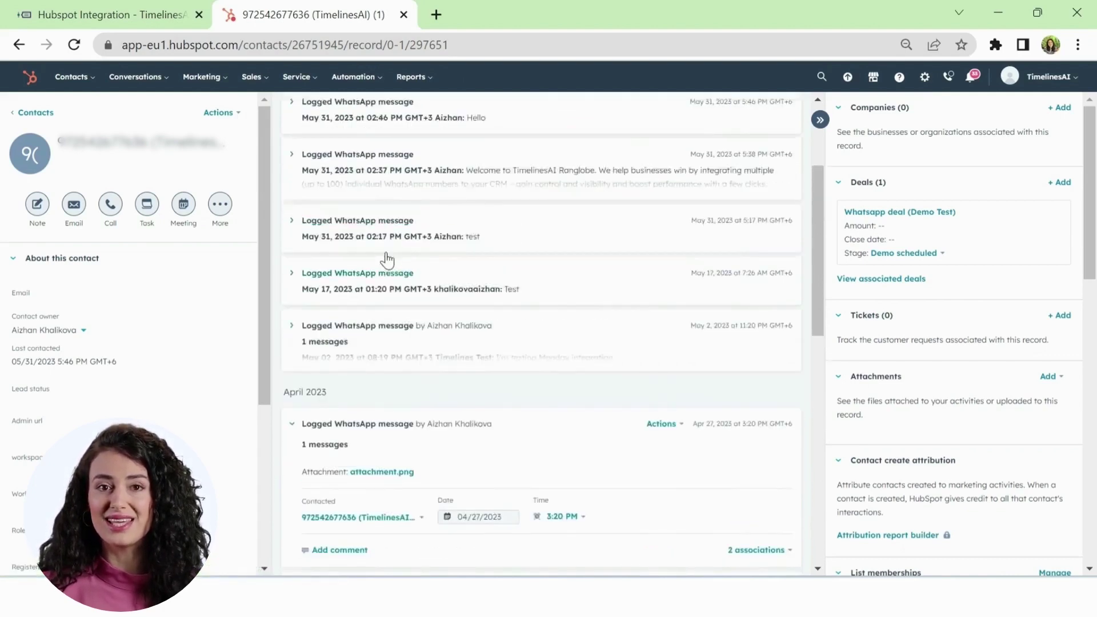
scroll(387, 259, up, 3)
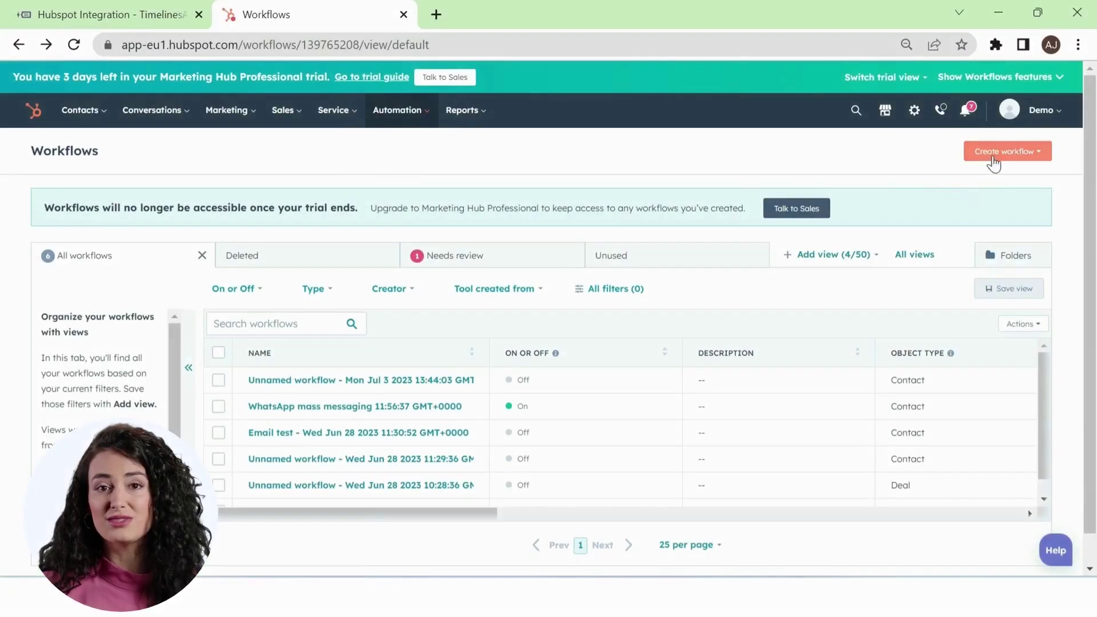
Create a contact-based blank workflow from scratch in HubSpot
click(993, 159)
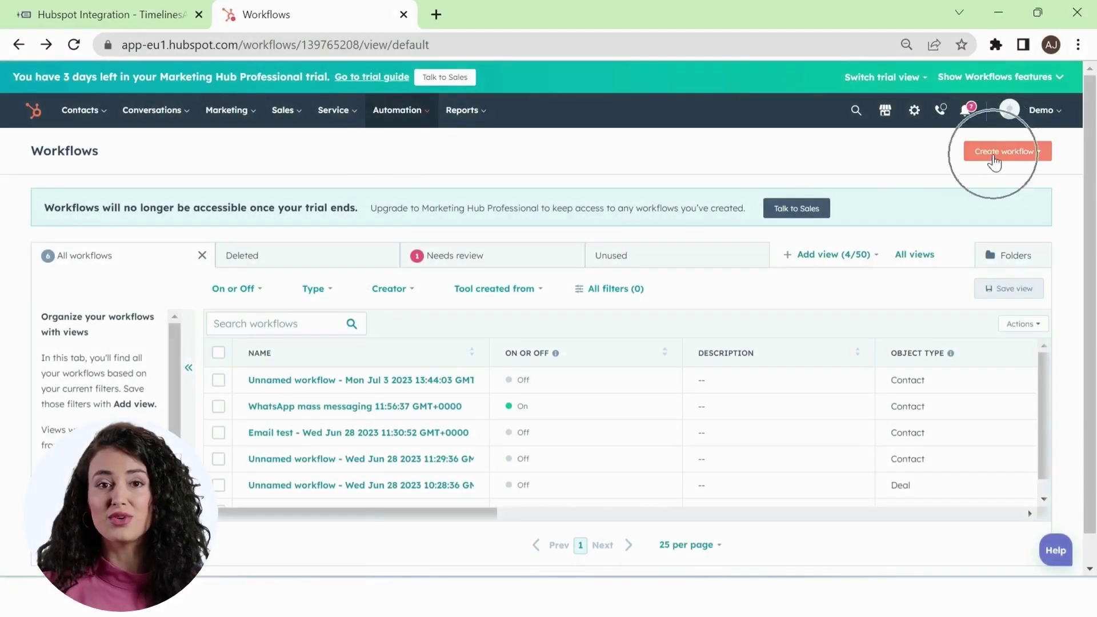
click(996, 183)
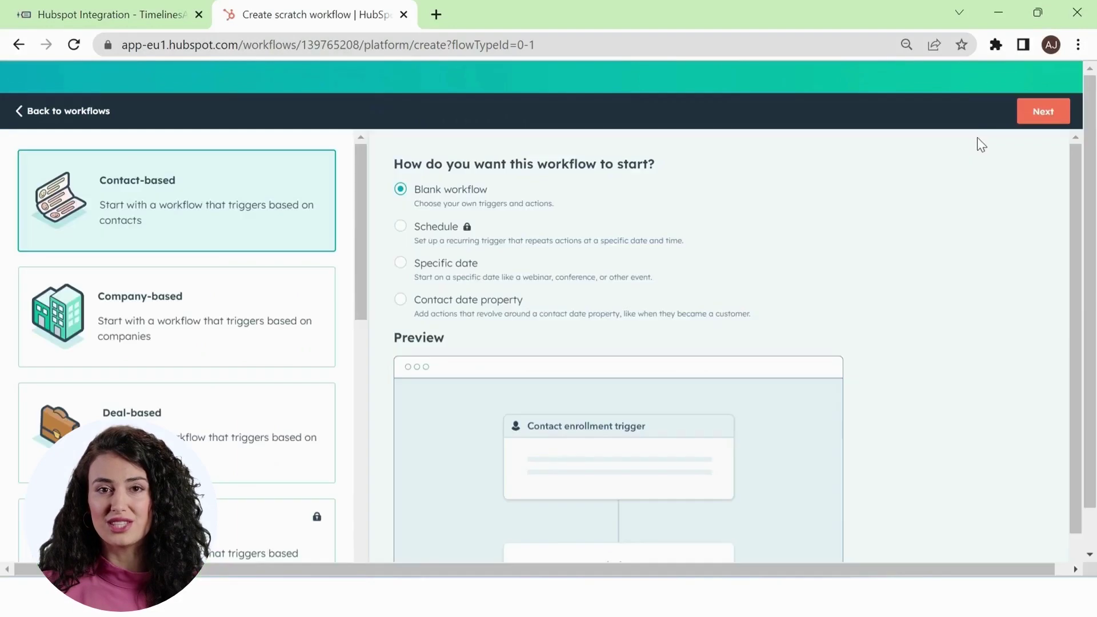
click(1043, 112)
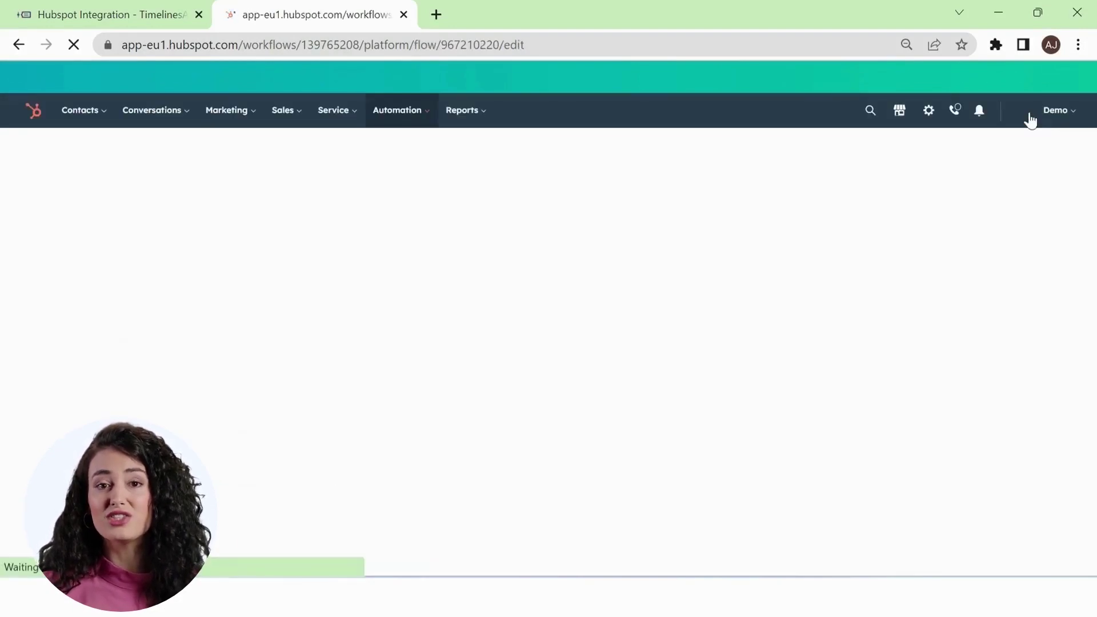
Set the workflow's enrollment trigger to the contact property "First deal created date" is known, and save it
click(825, 236)
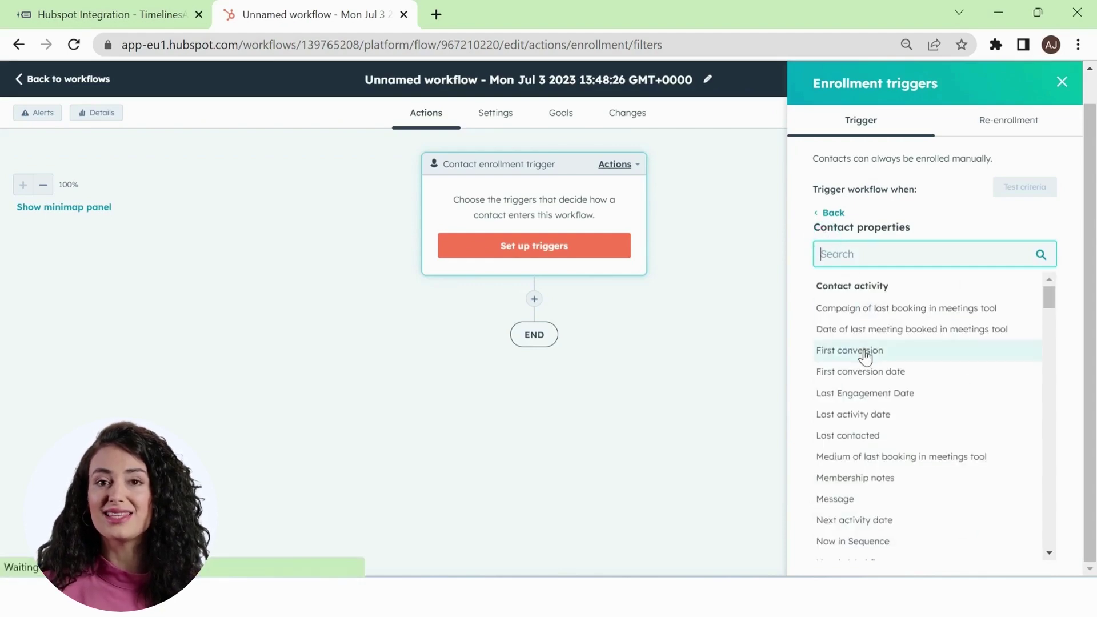
text(deal)
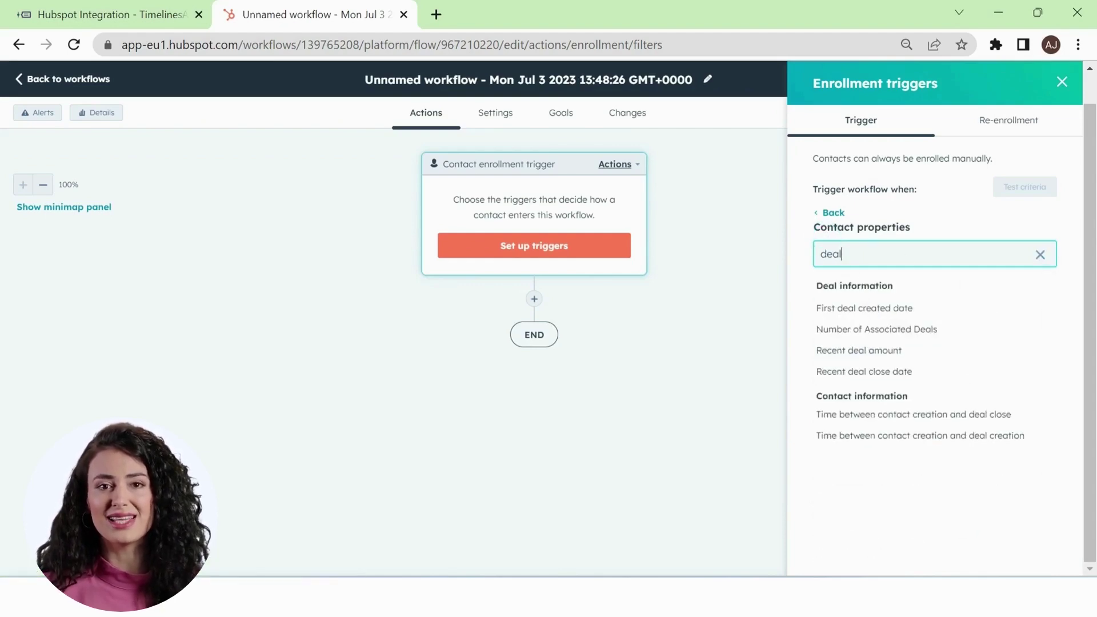
click(879, 310)
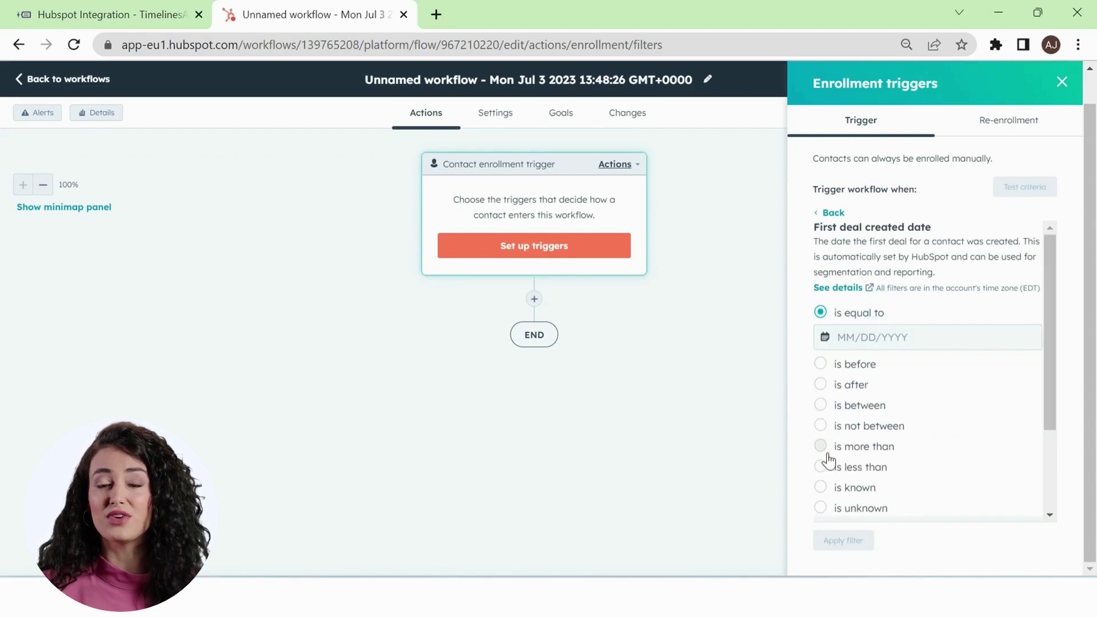
click(823, 490)
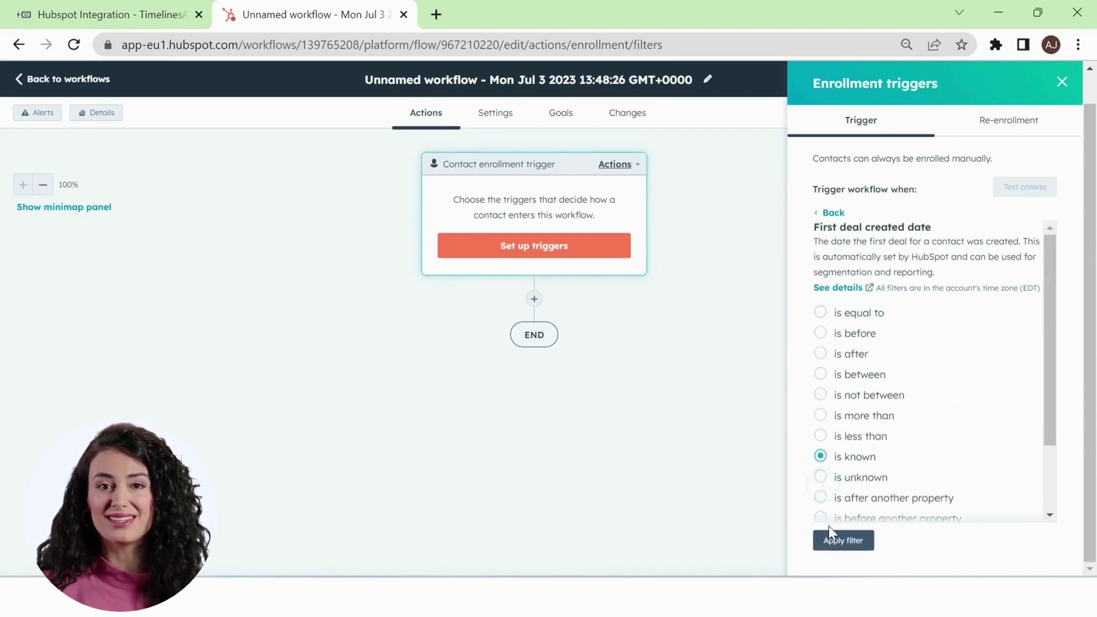
click(834, 540)
click(838, 547)
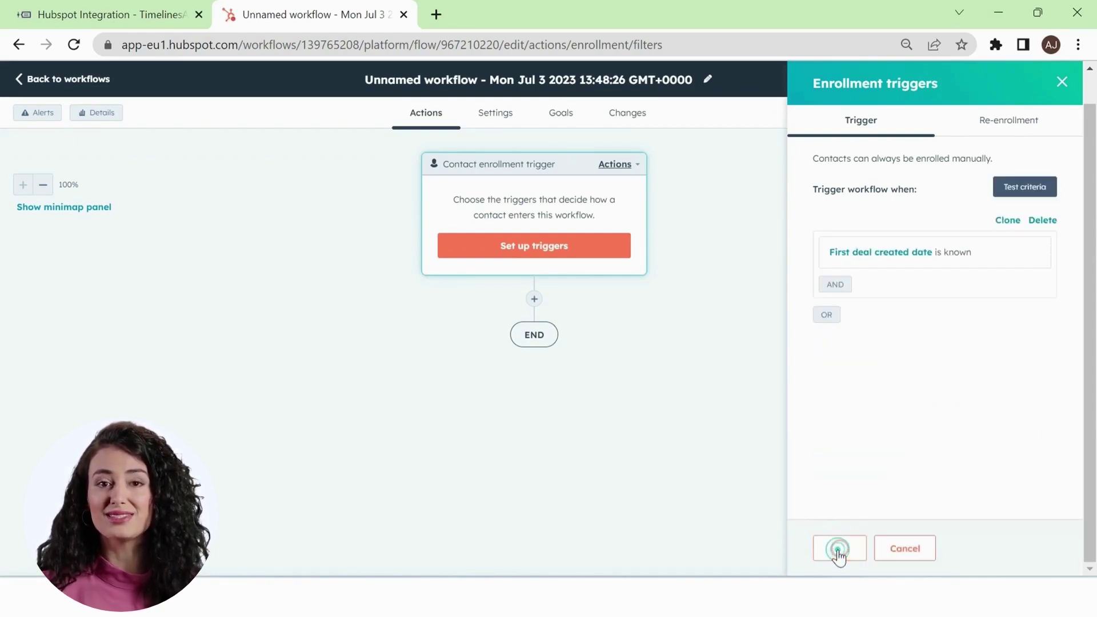
Add the TimelinesAI "Send WhatsApp message" action after the enrollment trigger
click(534, 299)
scroll(926, 402, down, 15)
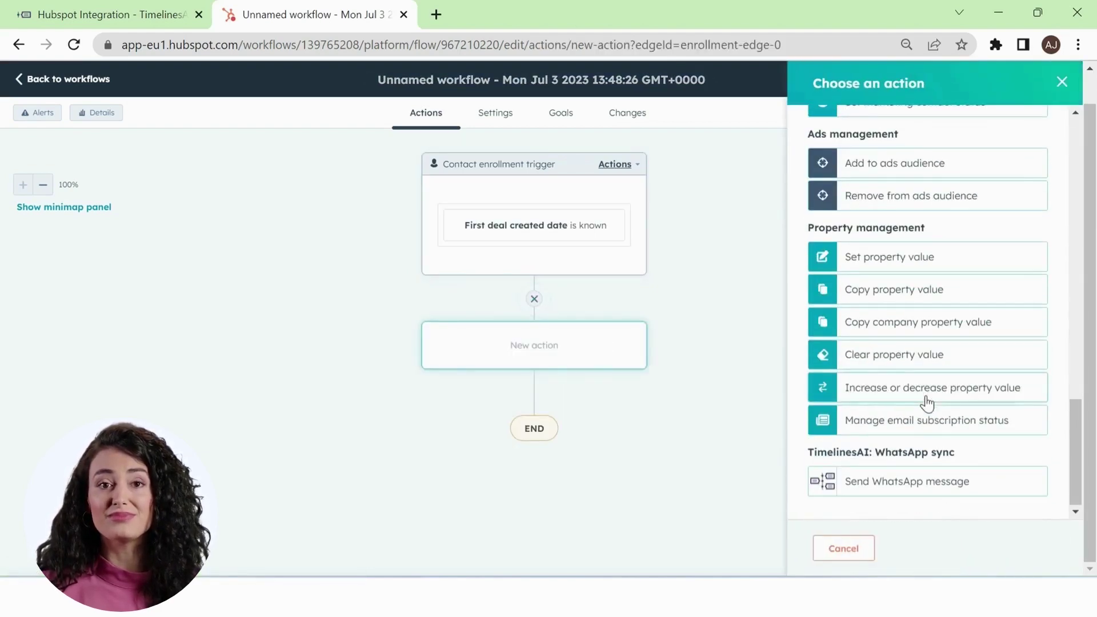
click(877, 484)
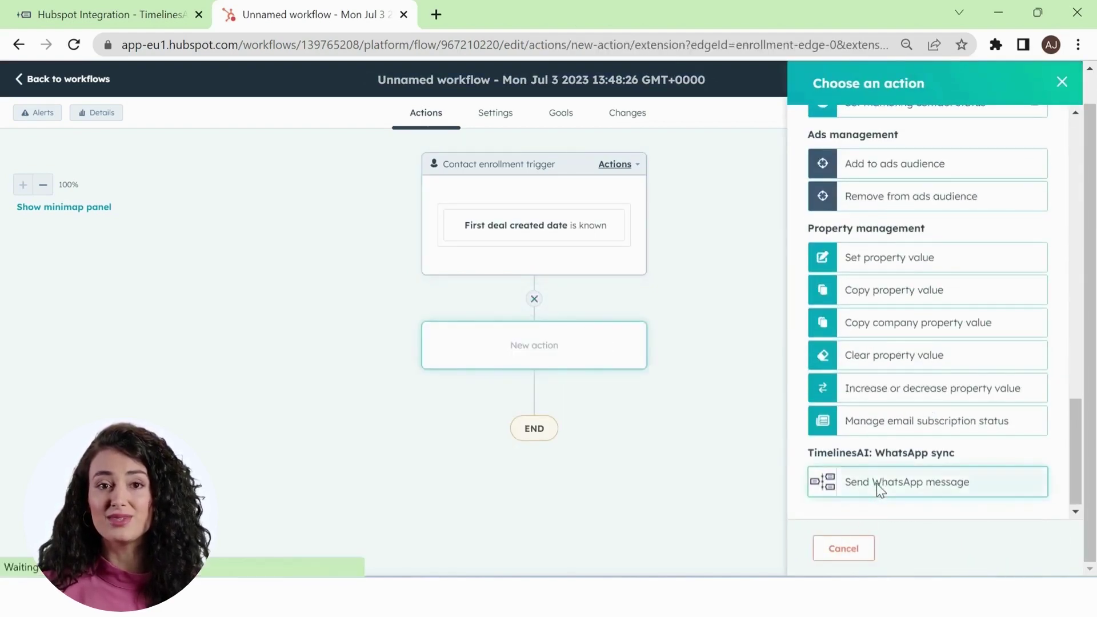
Choose the first connected WhatsApp number as the sender phone and the contact's "Phone number" property as the recipient phone
click(898, 194)
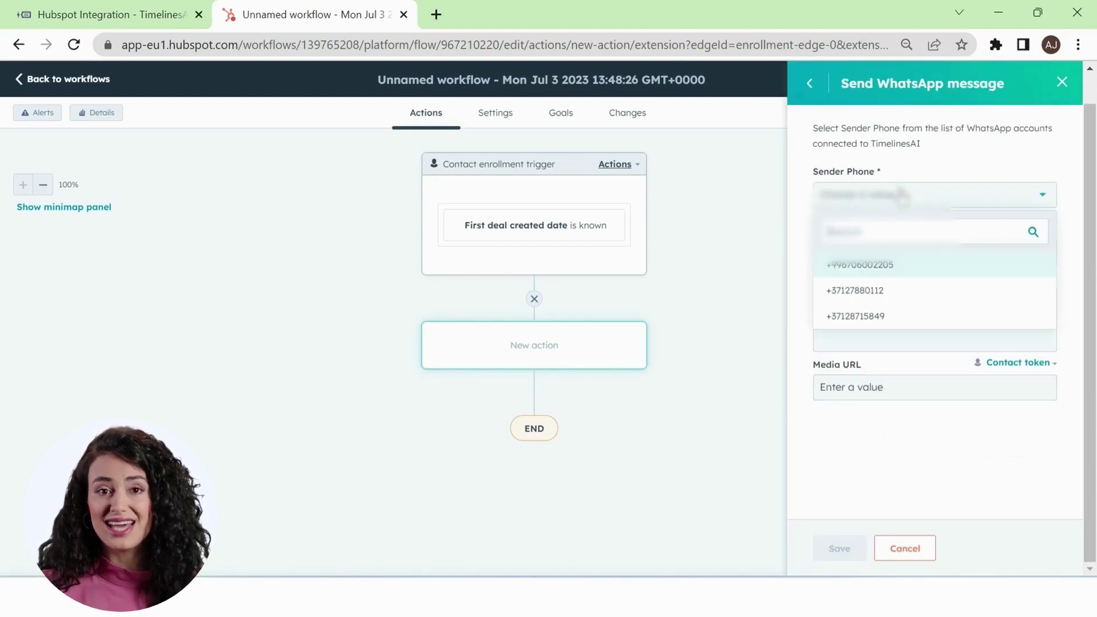
click(884, 264)
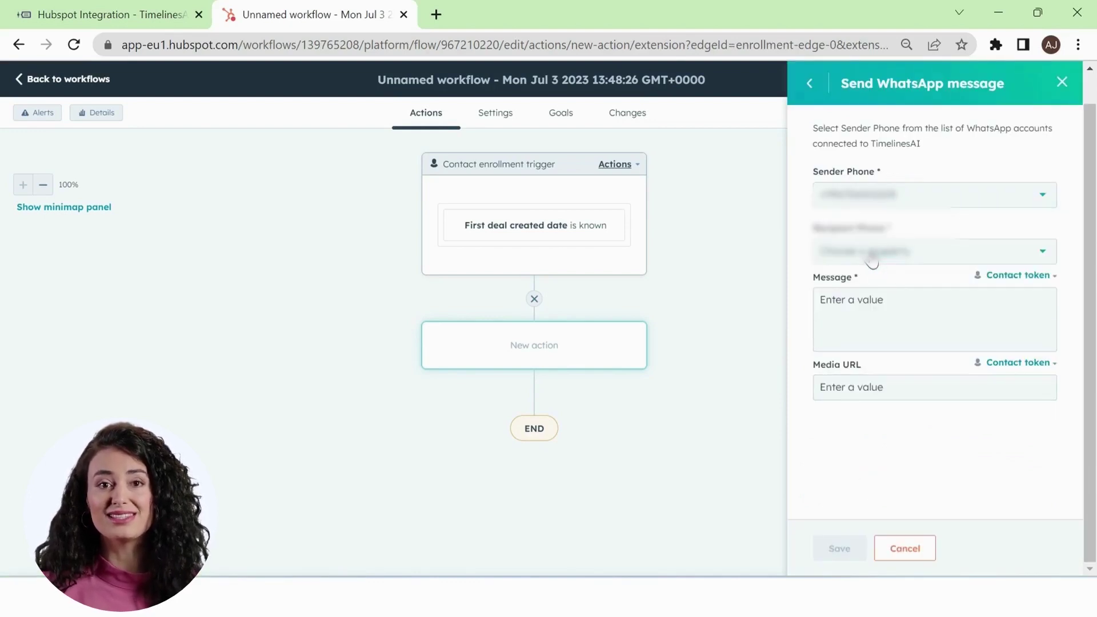
click(871, 253)
text(pho)
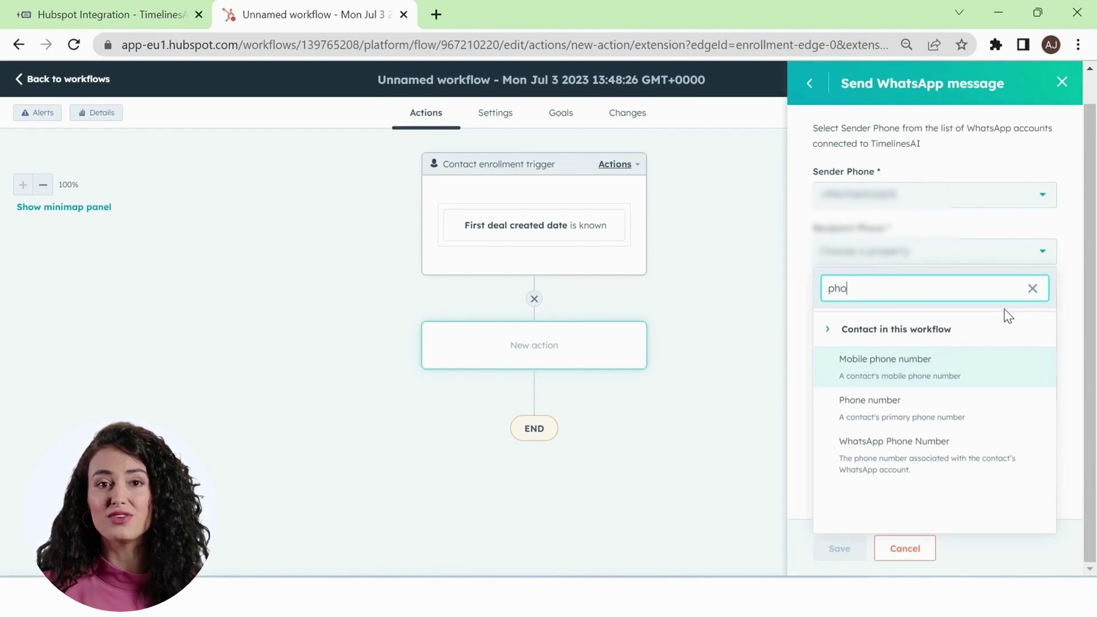
click(908, 403)
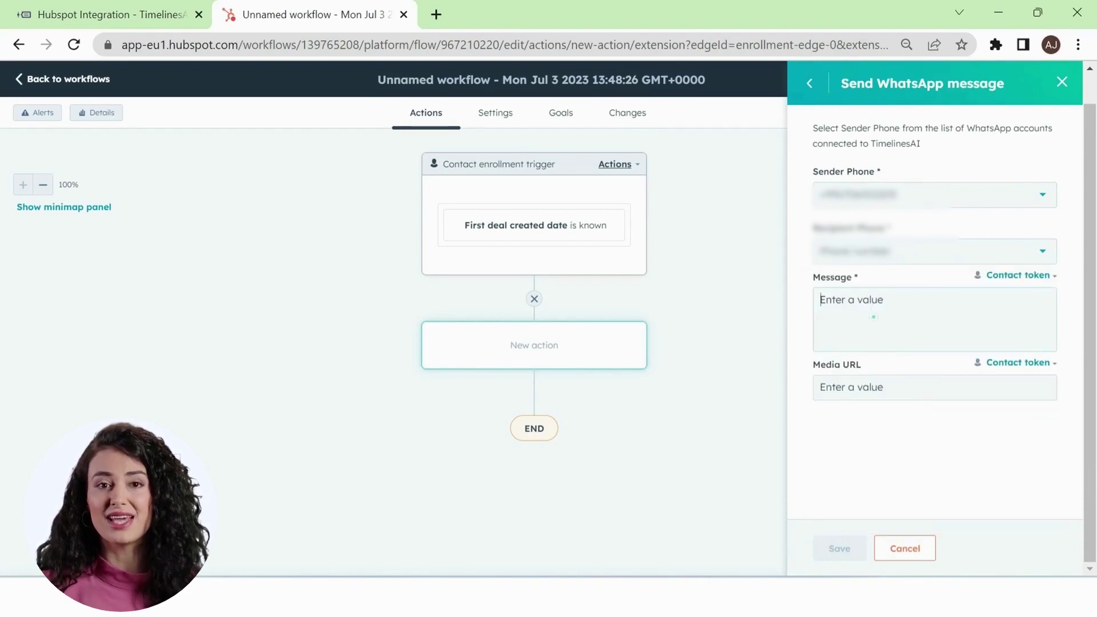
Enter "Hello!" as the message text of the WhatsApp action
click(873, 318)
text(Hello!)
key(BackSpace)
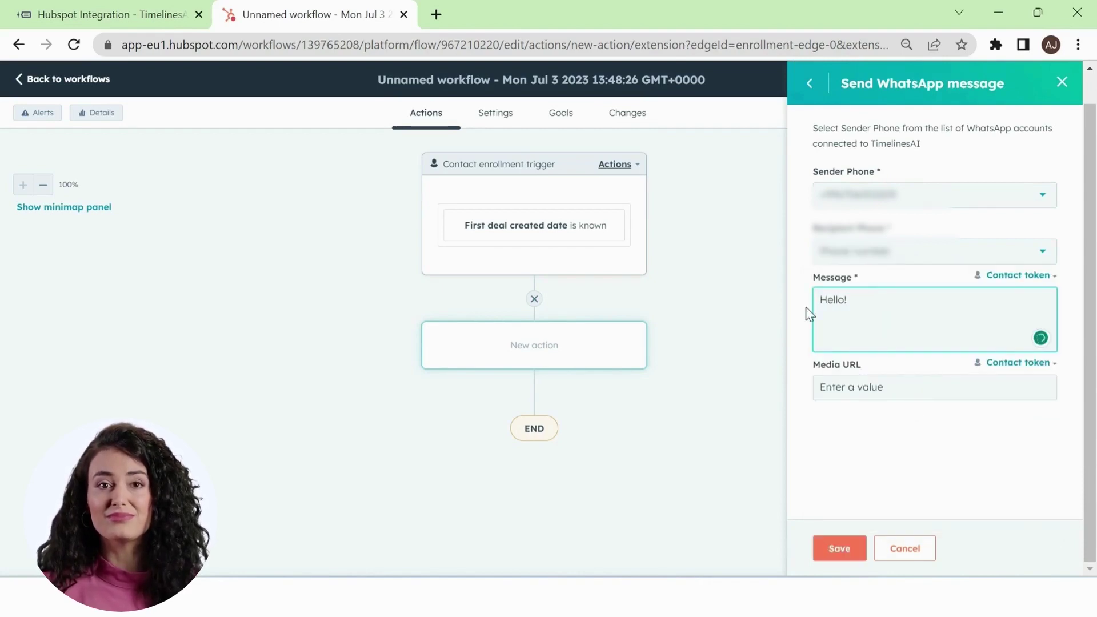
Insert the contact owner's "First name" token after "Hello" in the WhatsApp message
click(1027, 279)
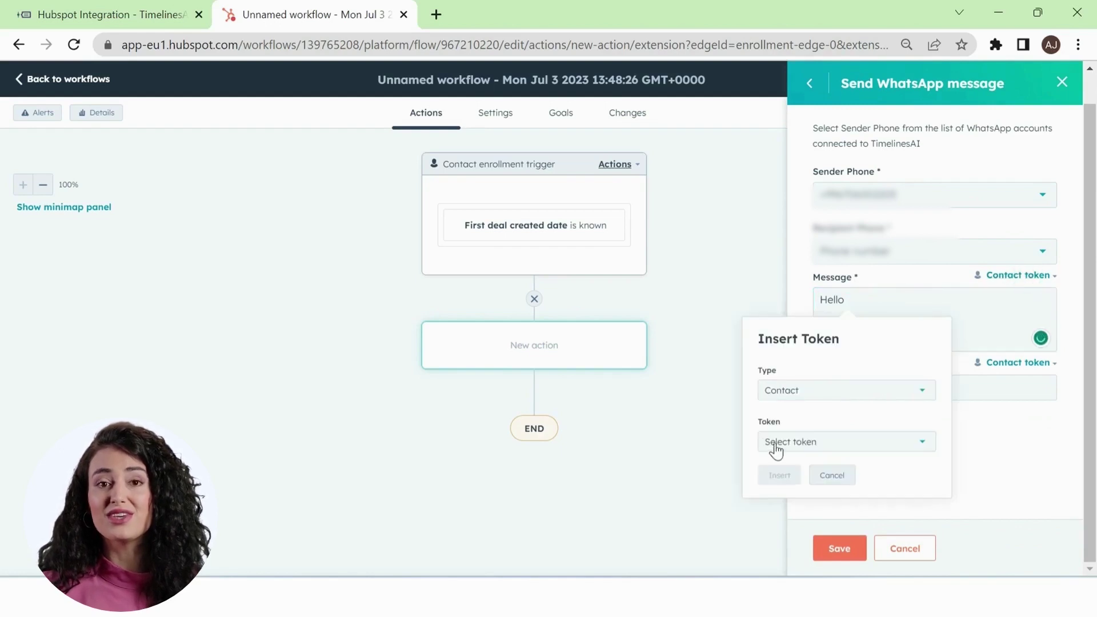
click(791, 443)
text(fir)
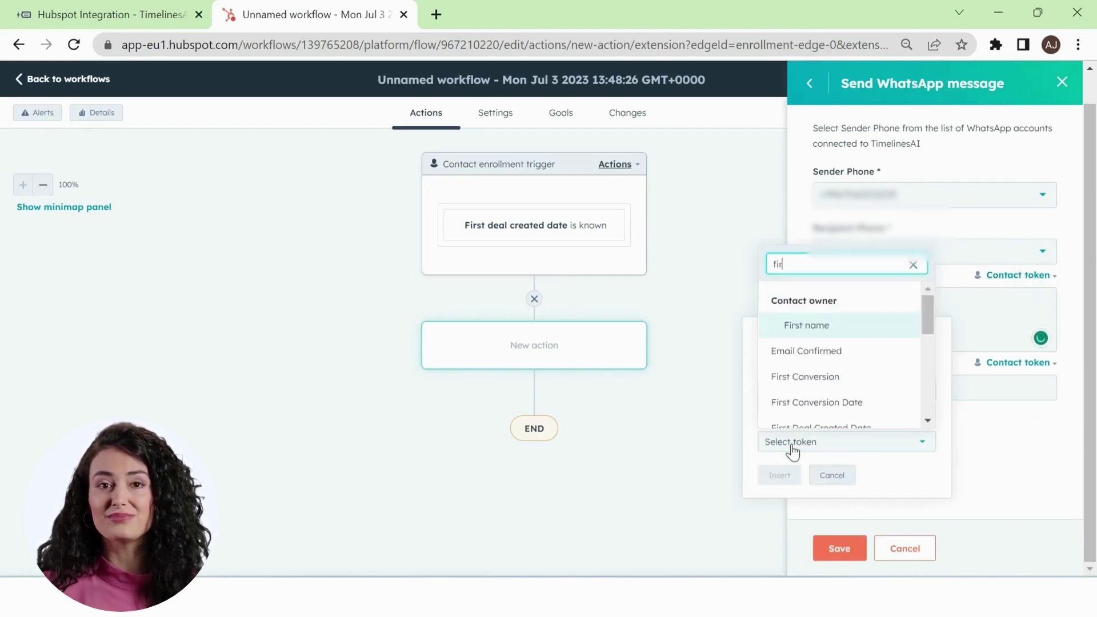
click(865, 325)
click(775, 537)
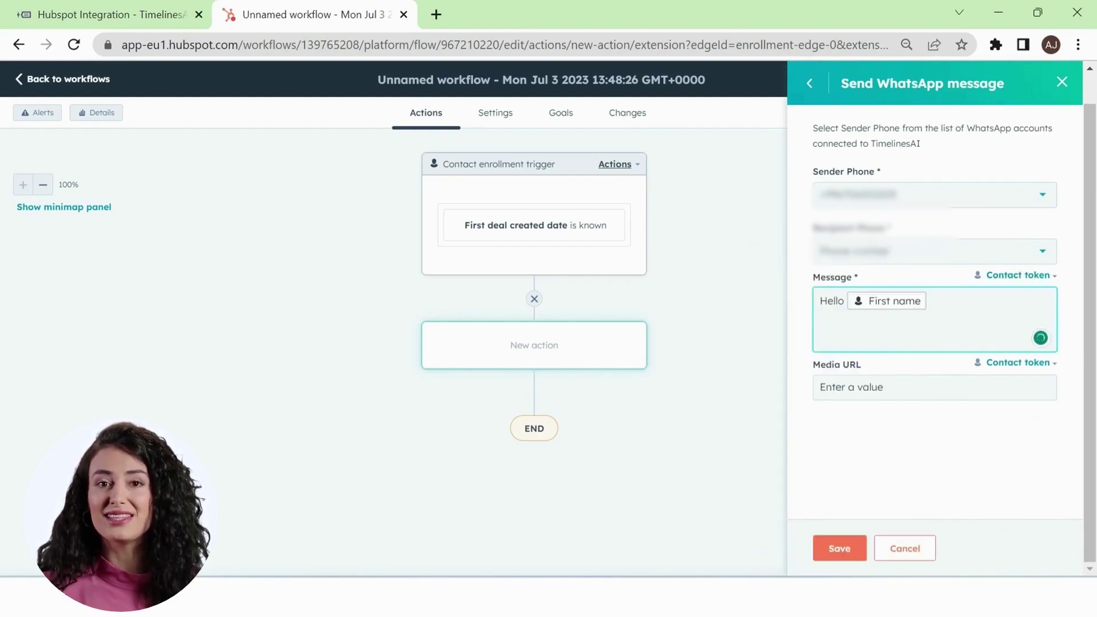
text(We provide Native Hubspot, Pipedrive, Zoho, and Monday integration, and also you can use Webhooks to integrate WhatsApp with any CRM. Please book a support meeting at this link: https://calendly.com/d/dpf-6p2-5zd)
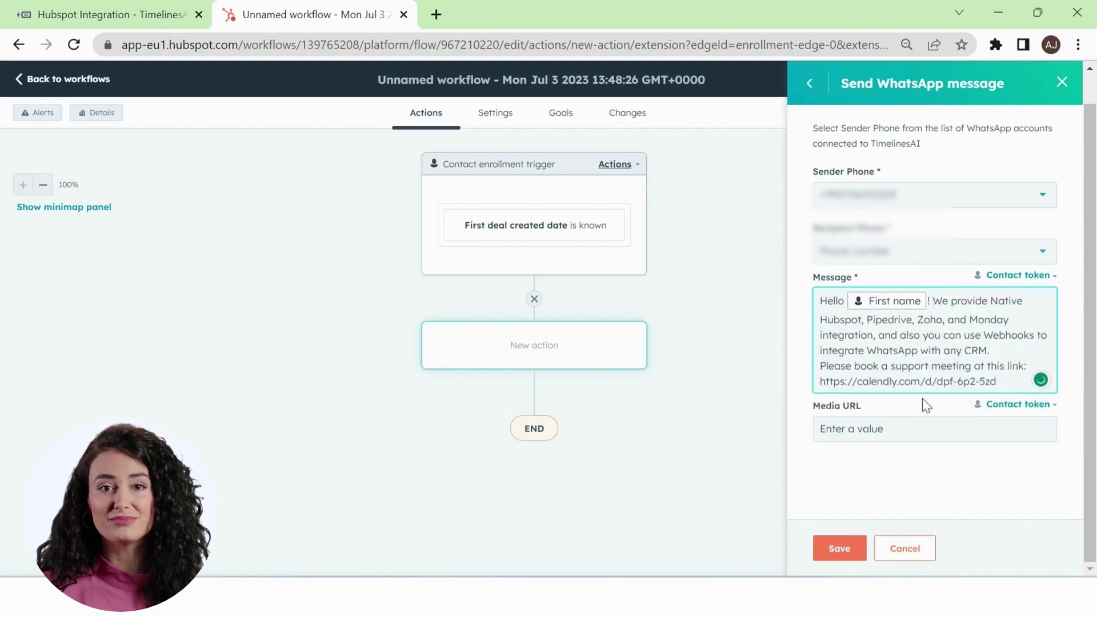
click(839, 549)
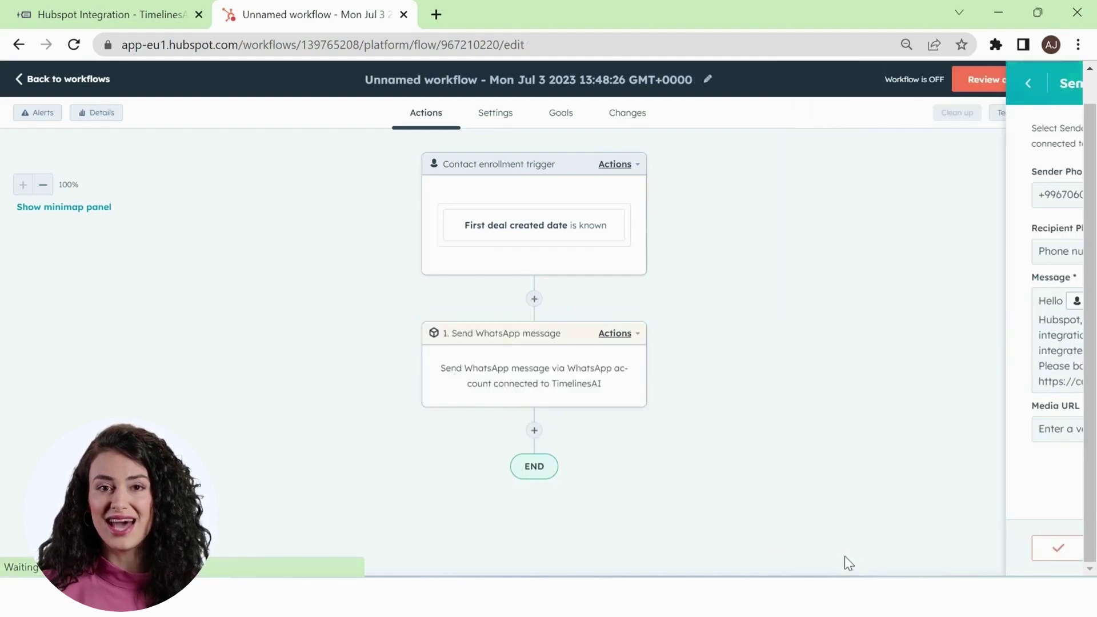
Add a delay for a set amount of time of 1 hour and 30 minutes after the WhatsApp message action
scroll(629, 457, down, 1)
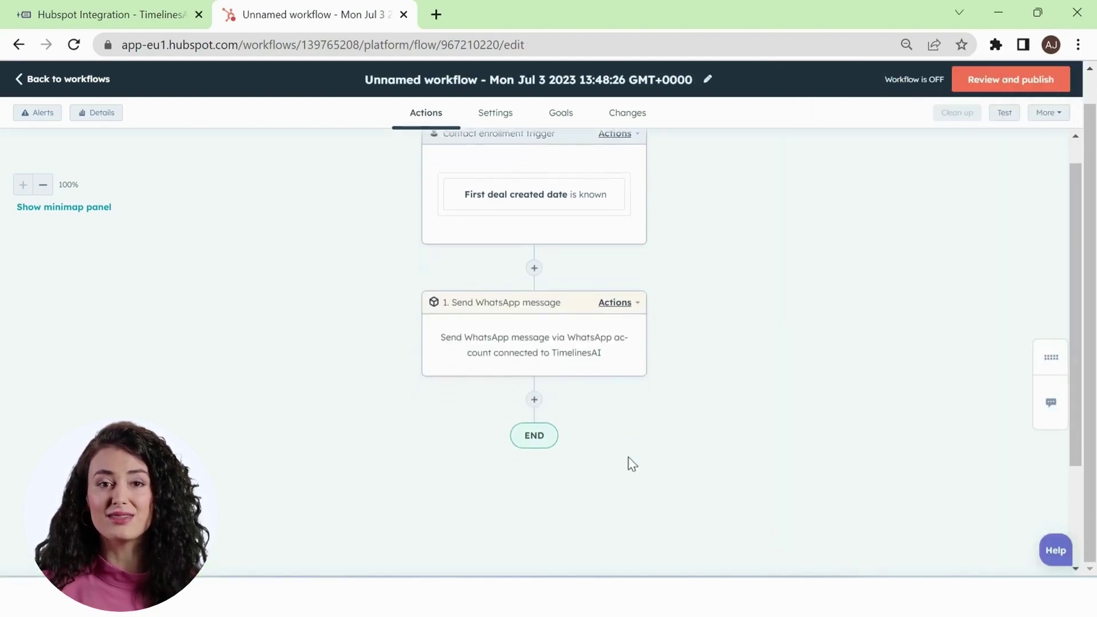
click(535, 397)
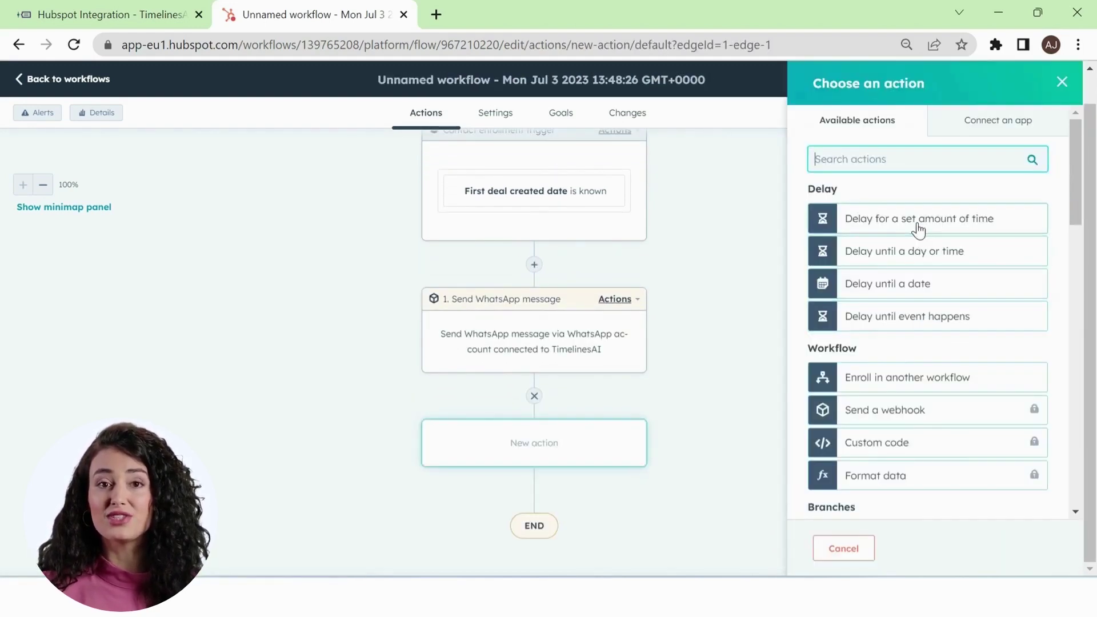
click(851, 224)
click(853, 248)
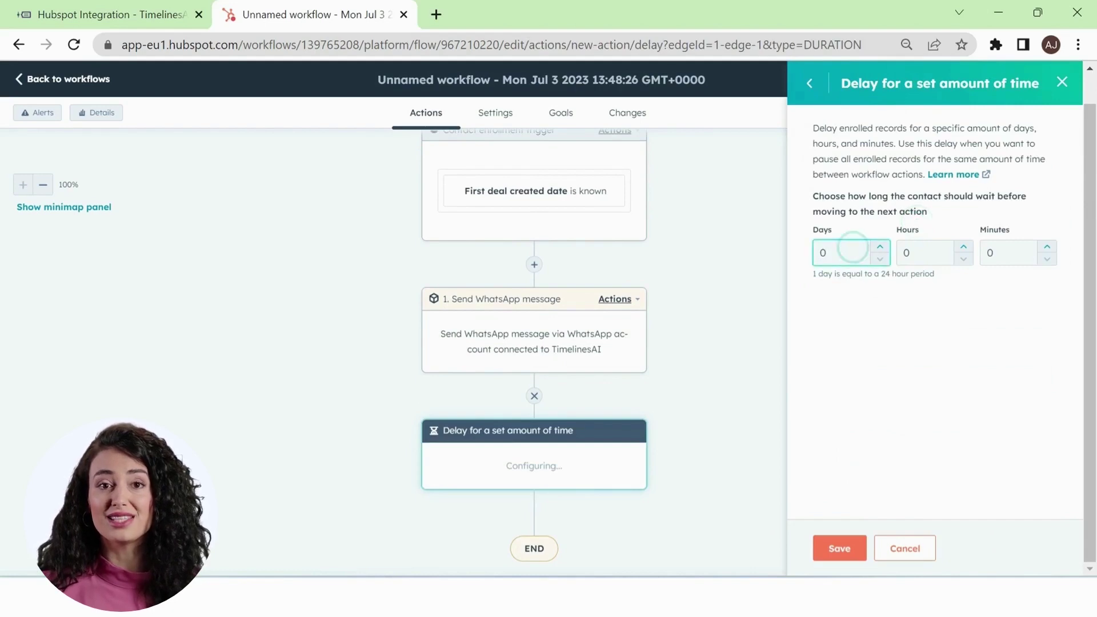
key(Tab)
text(1)
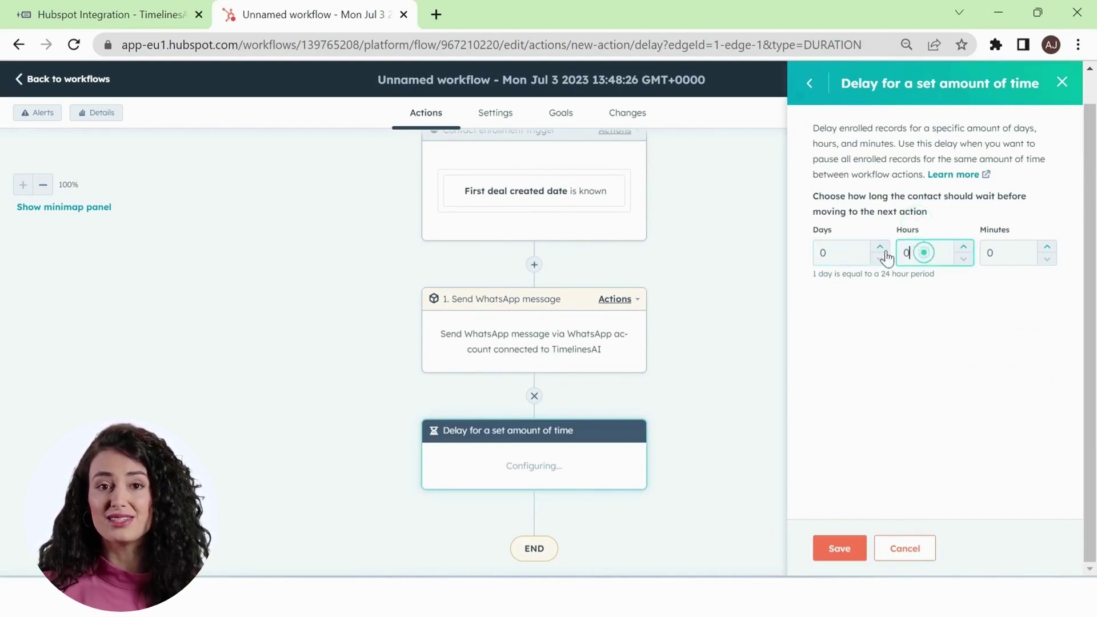
key(Tab)
text(3)
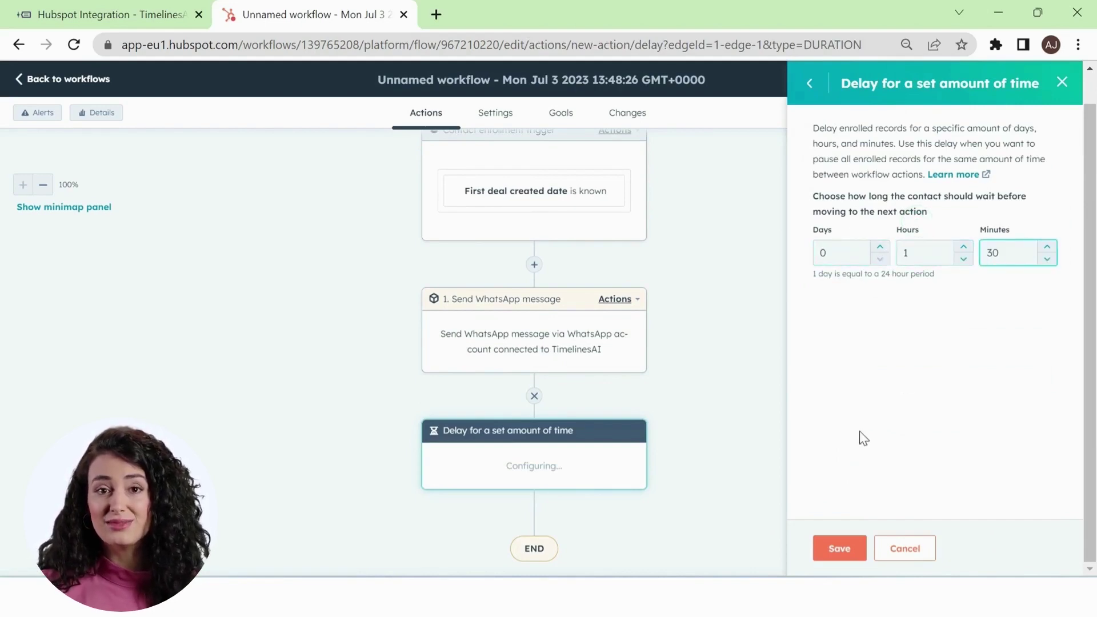
click(840, 549)
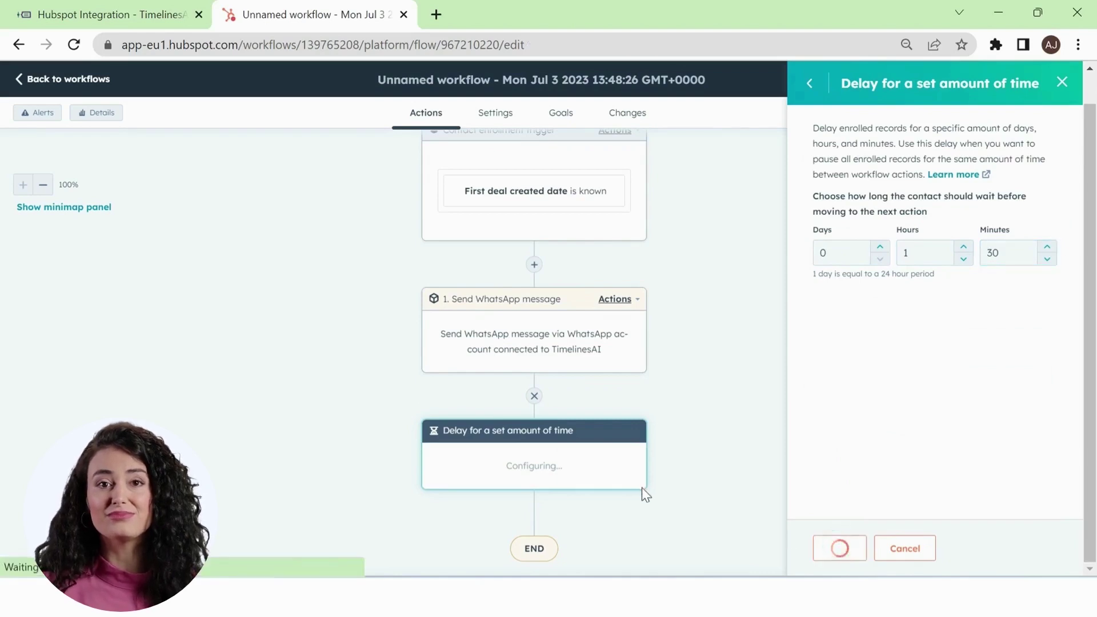
Add a second TimelinesAI "Send WhatsApp message" action after the delay
click(534, 513)
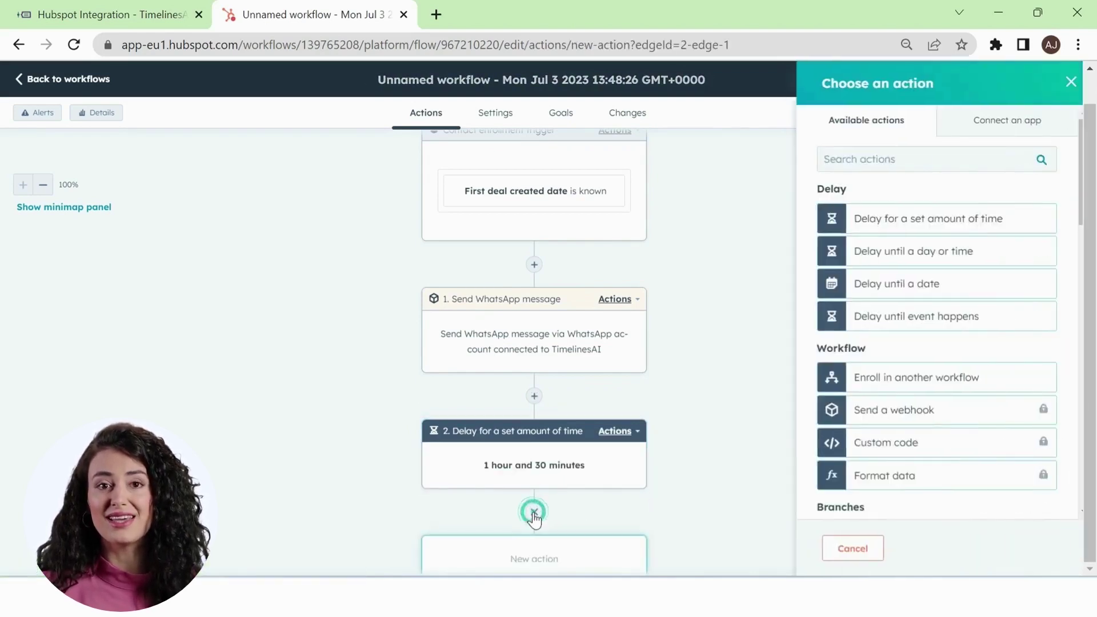
scroll(979, 466, down, 10)
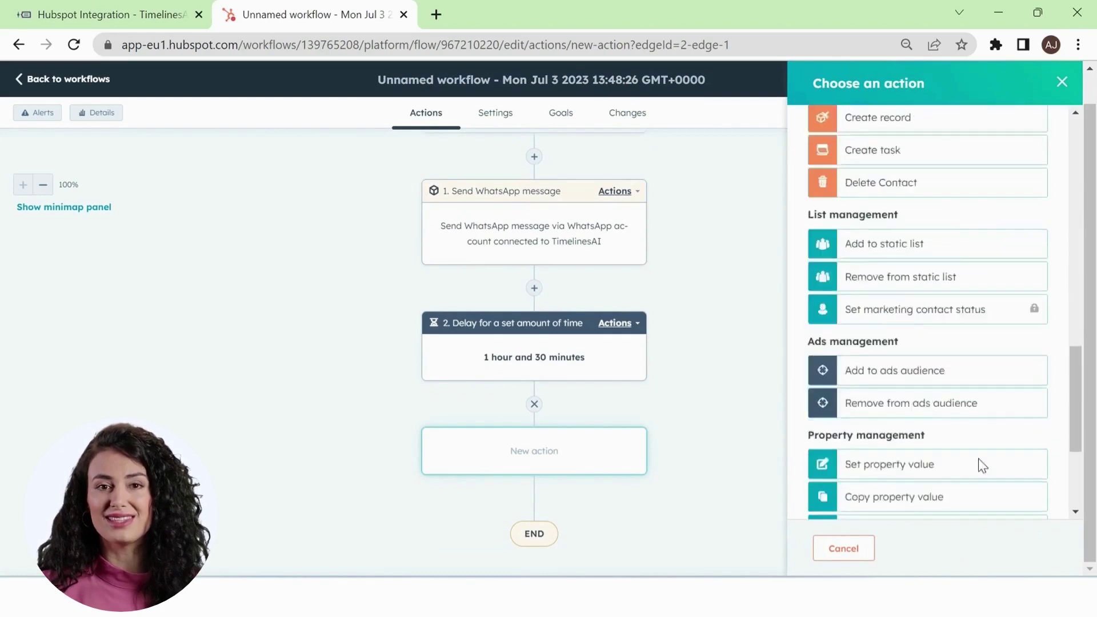
click(902, 490)
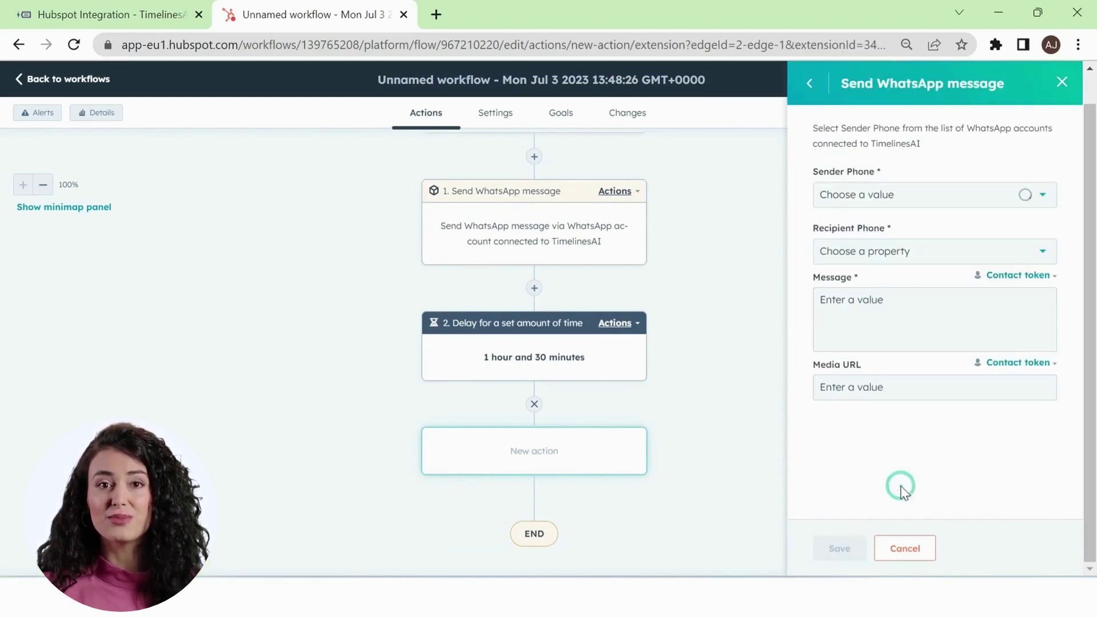
Set the second action's sender phone to the first connected WhatsApp number and its recipient phone to the contact's "Phone number" property
click(890, 198)
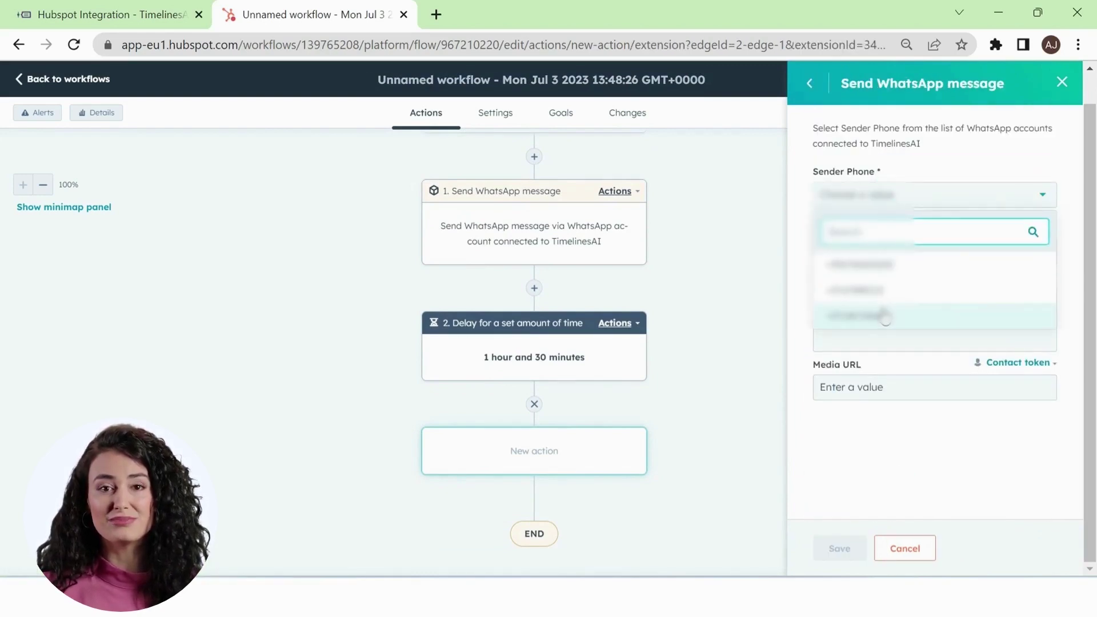
click(880, 273)
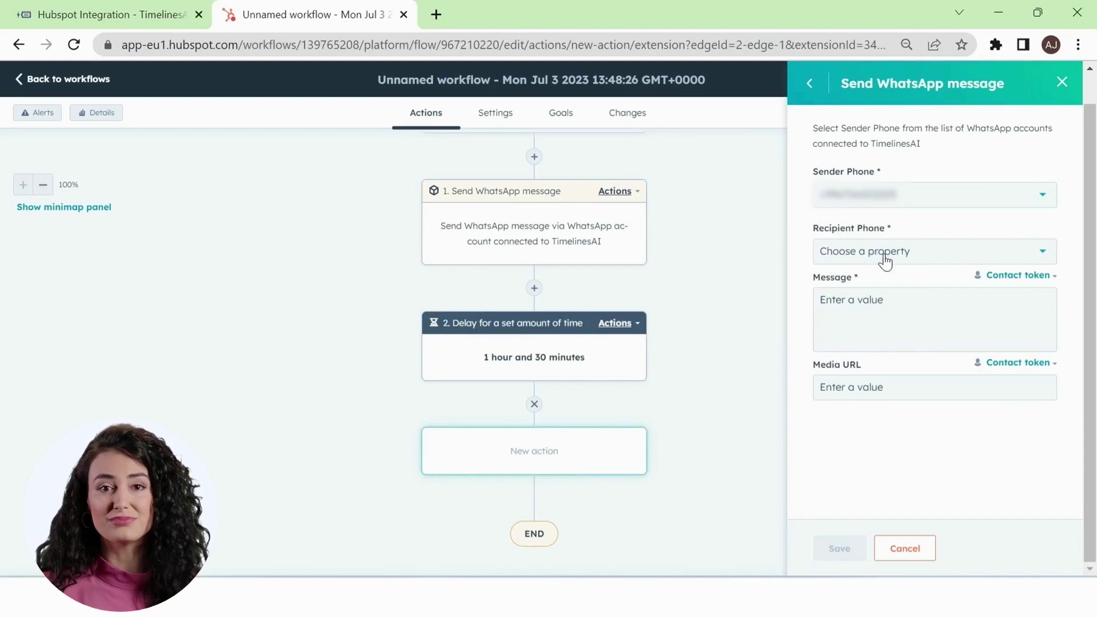
click(890, 261)
text(pho)
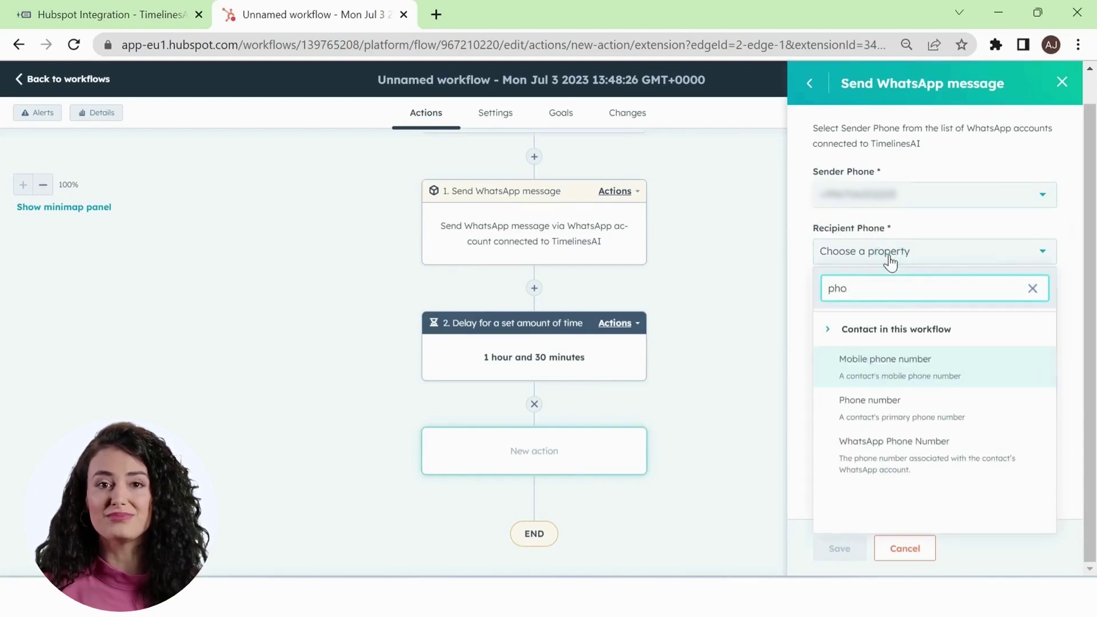
click(884, 409)
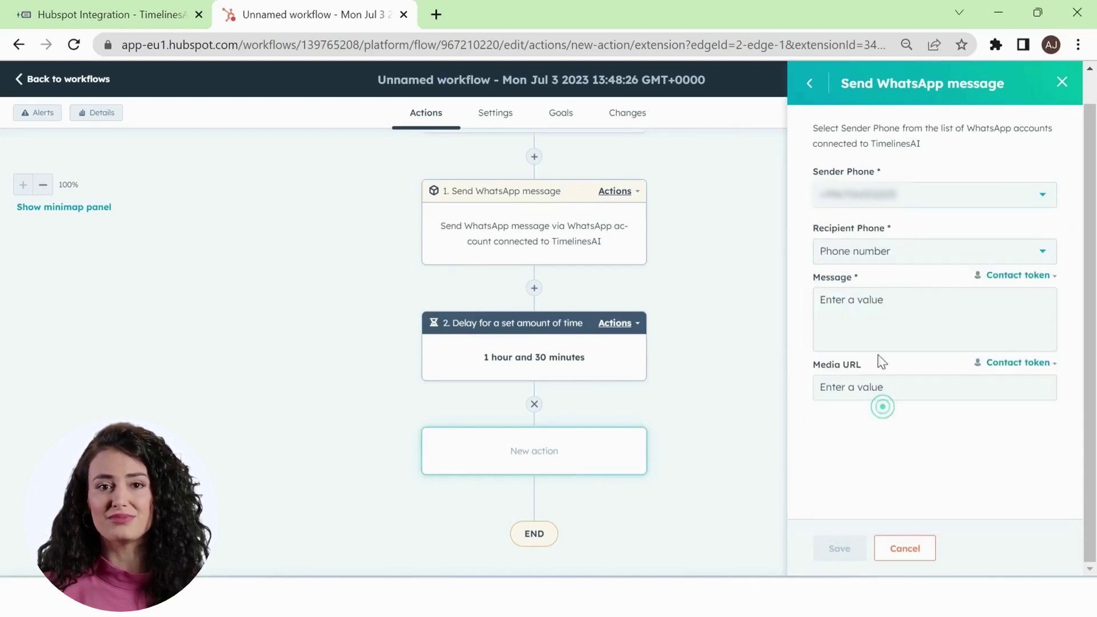
Write the second message as "Hi", the "First name" token and text beginning "! Let me know about your", and save the action
click(861, 320)
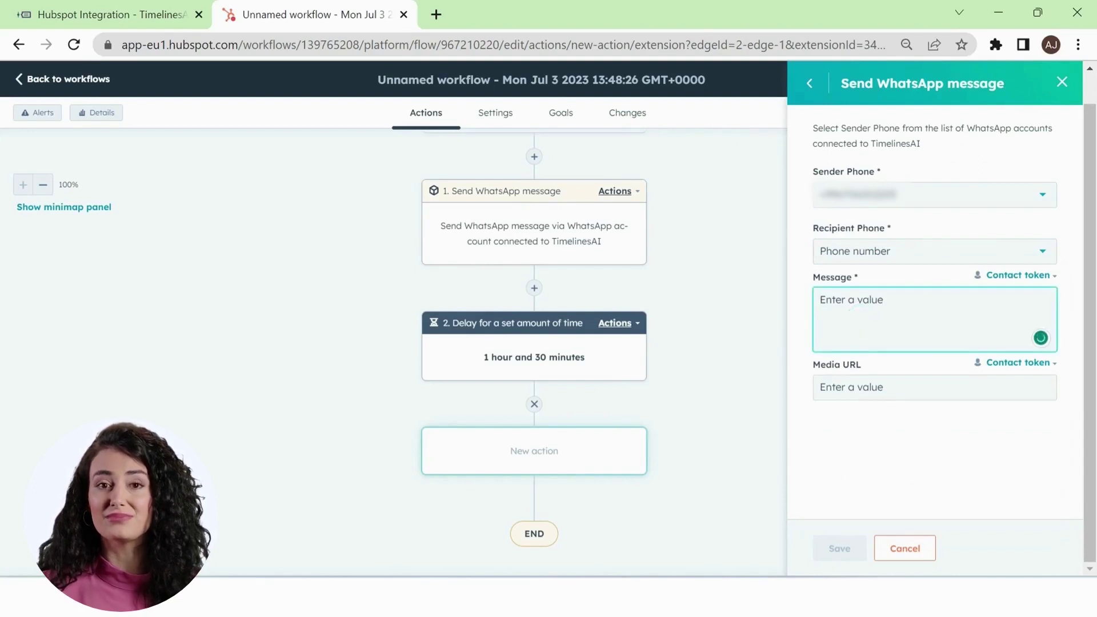
text(Hi)
click(1006, 275)
click(787, 443)
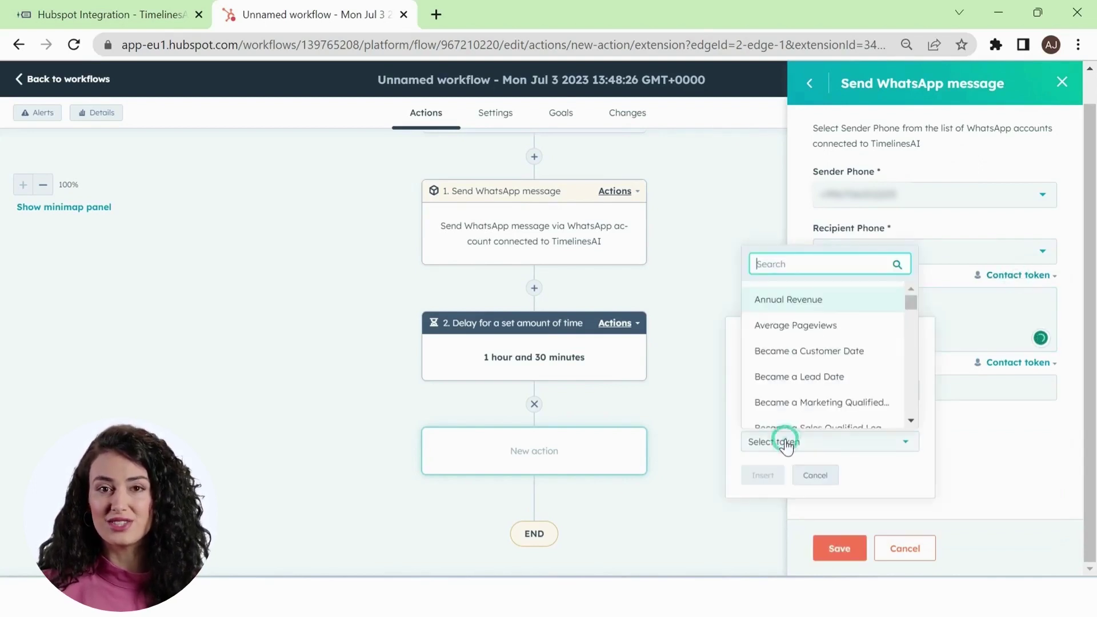
text(firs)
click(795, 323)
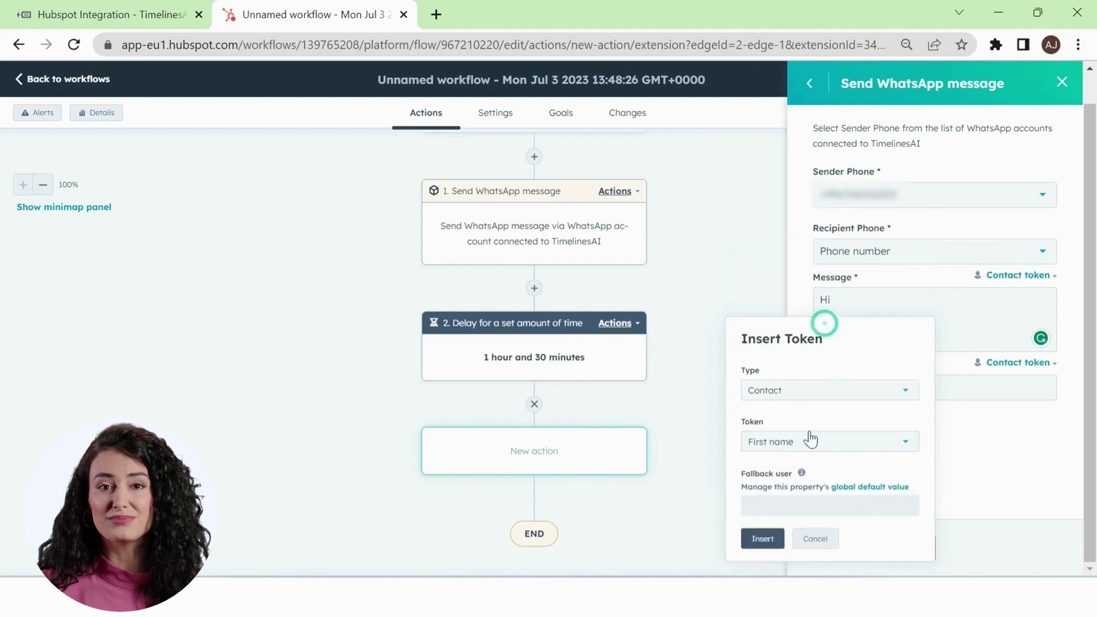
click(768, 537)
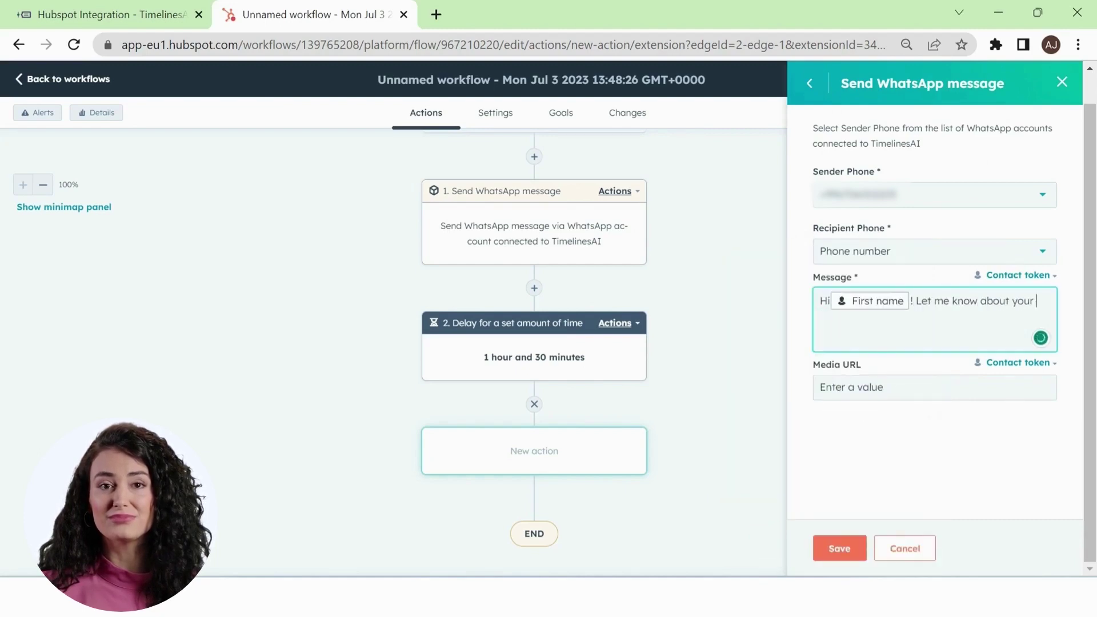
click(839, 550)
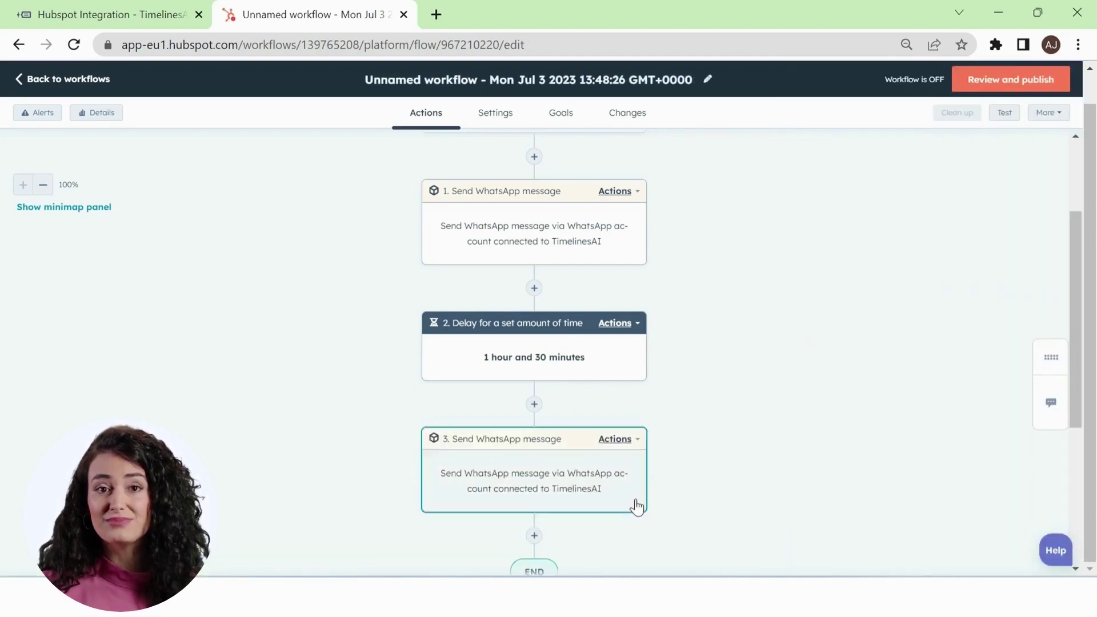
Look over the complete workflow from trigger to end and proceed to its review and publishing
scroll(635, 499, down, 2)
scroll(636, 499, up, 5)
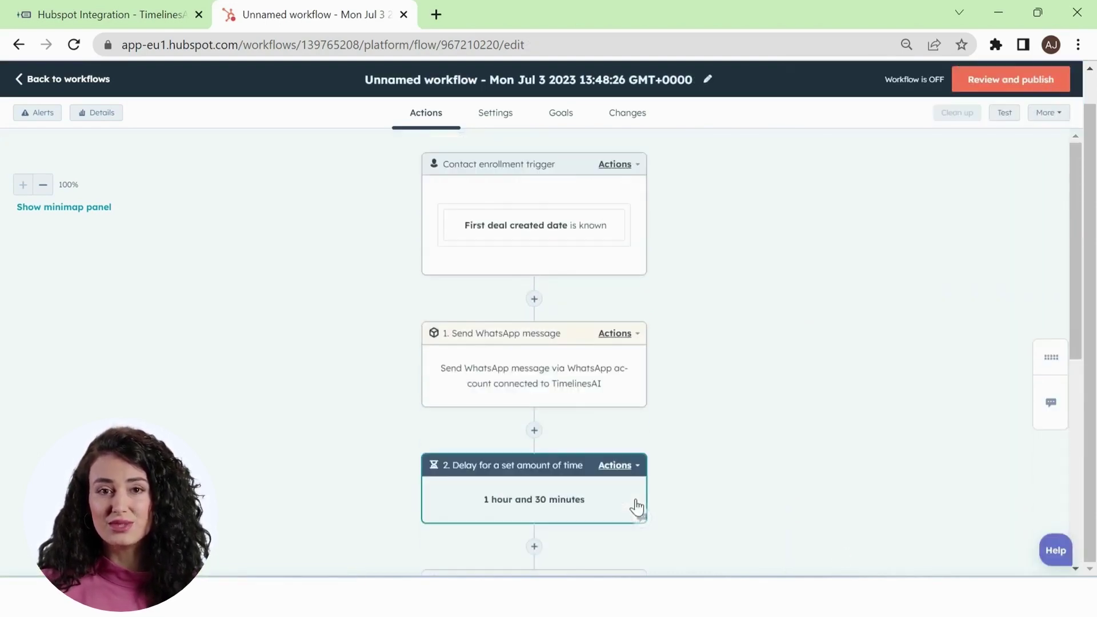
click(1039, 83)
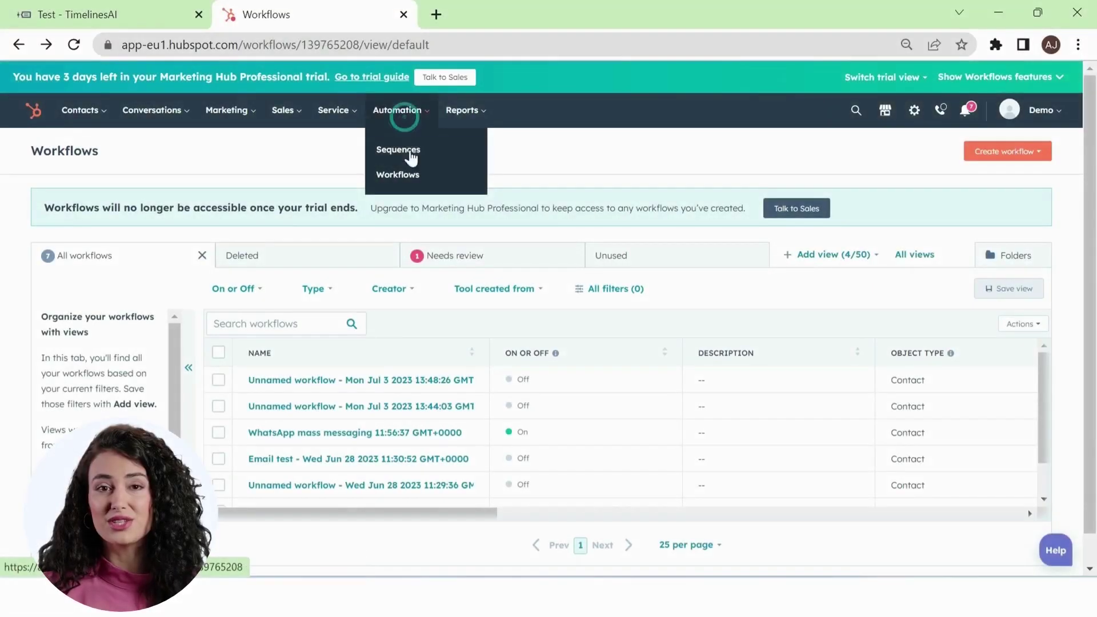
Open the "WhatsApp mass messaging" workflow from the automation workflows list and start a manual enrollment
click(398, 174)
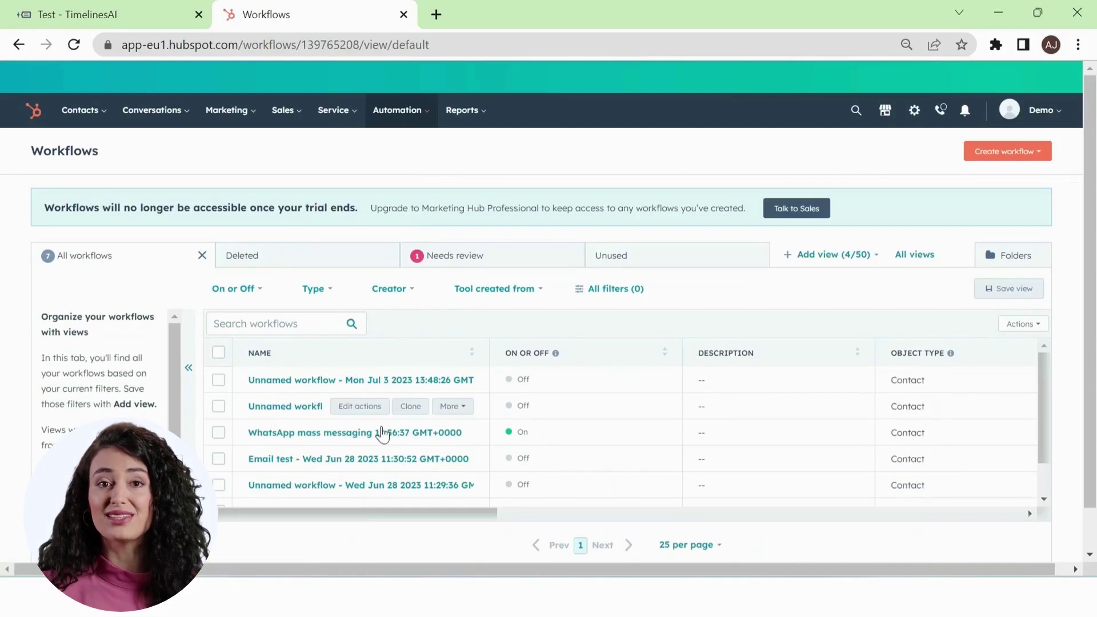
click(295, 433)
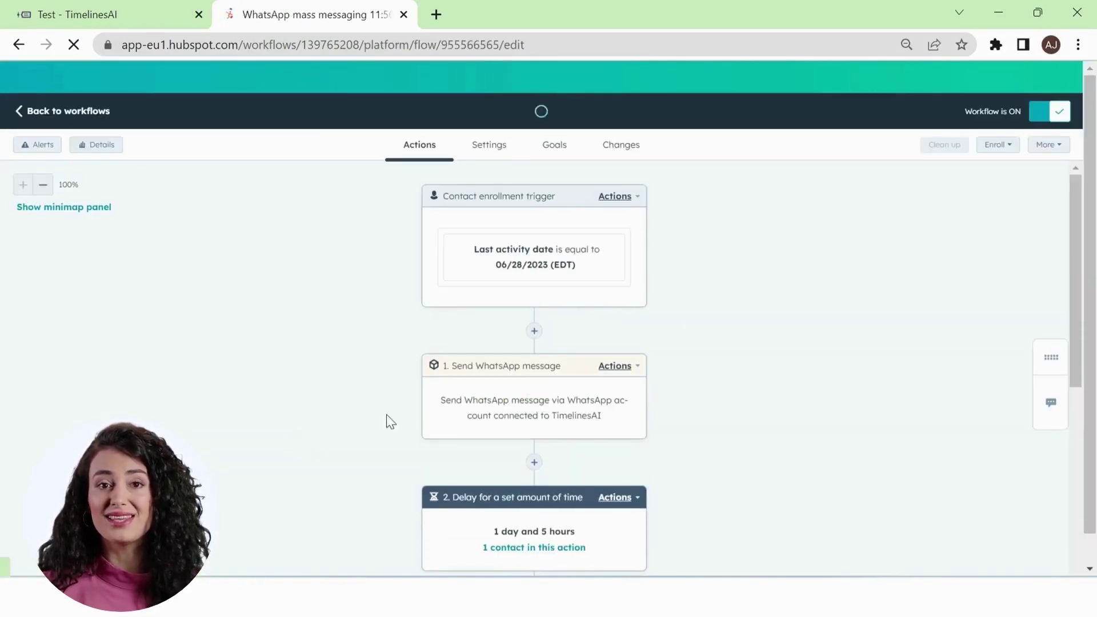
click(1006, 150)
click(942, 181)
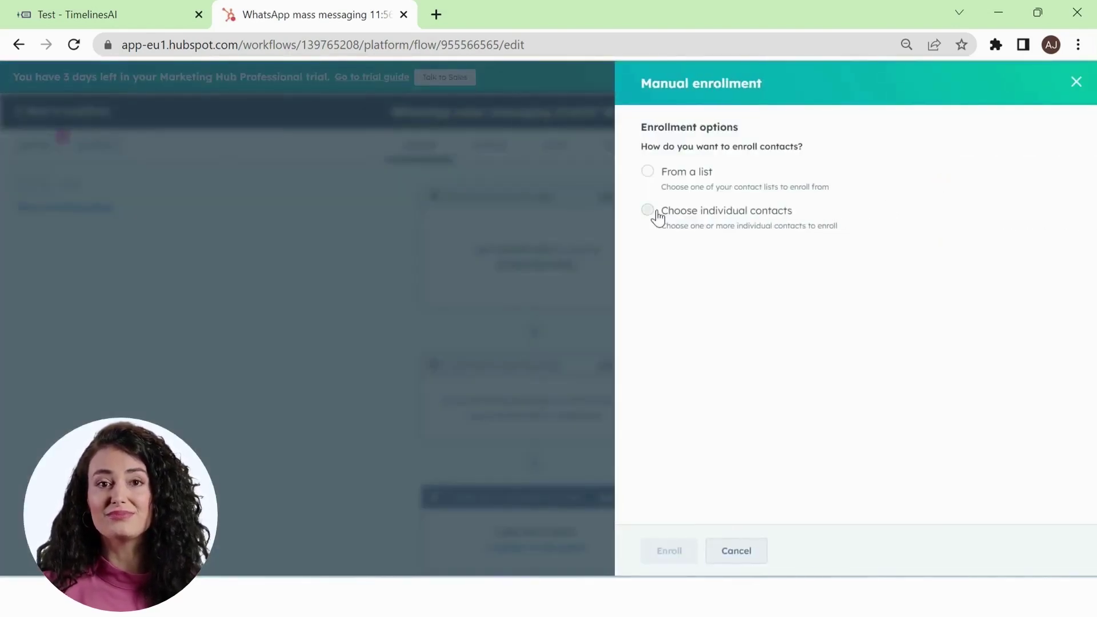
Choose individual contacts as the enrollment option, select three contacts near the end of the list, and enroll them
click(657, 216)
scroll(729, 369, down, 2)
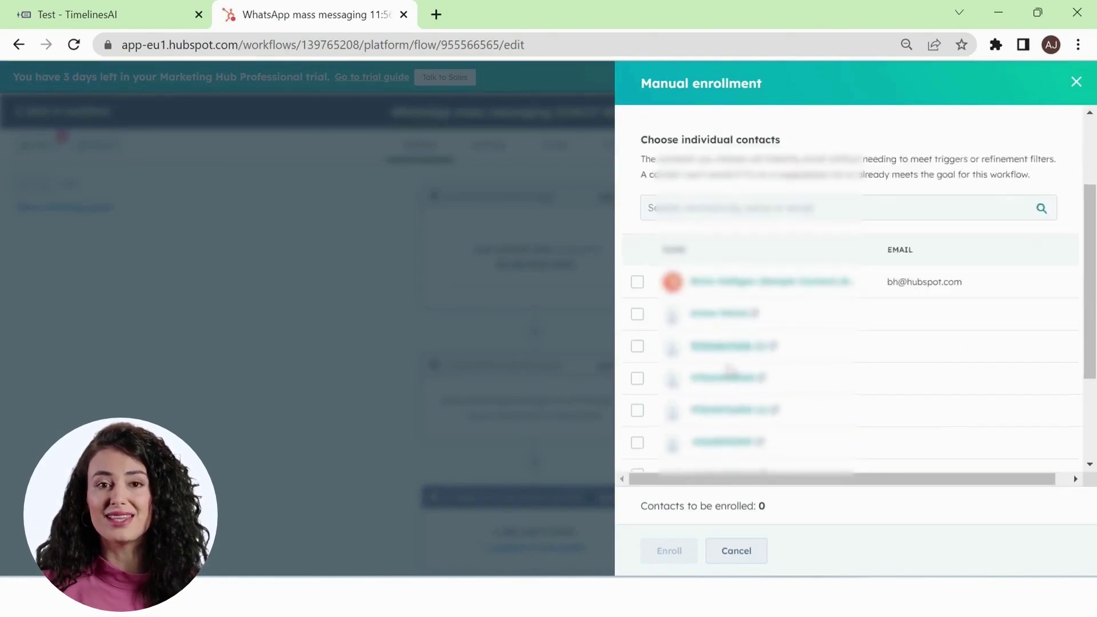
scroll(729, 368, down, 2)
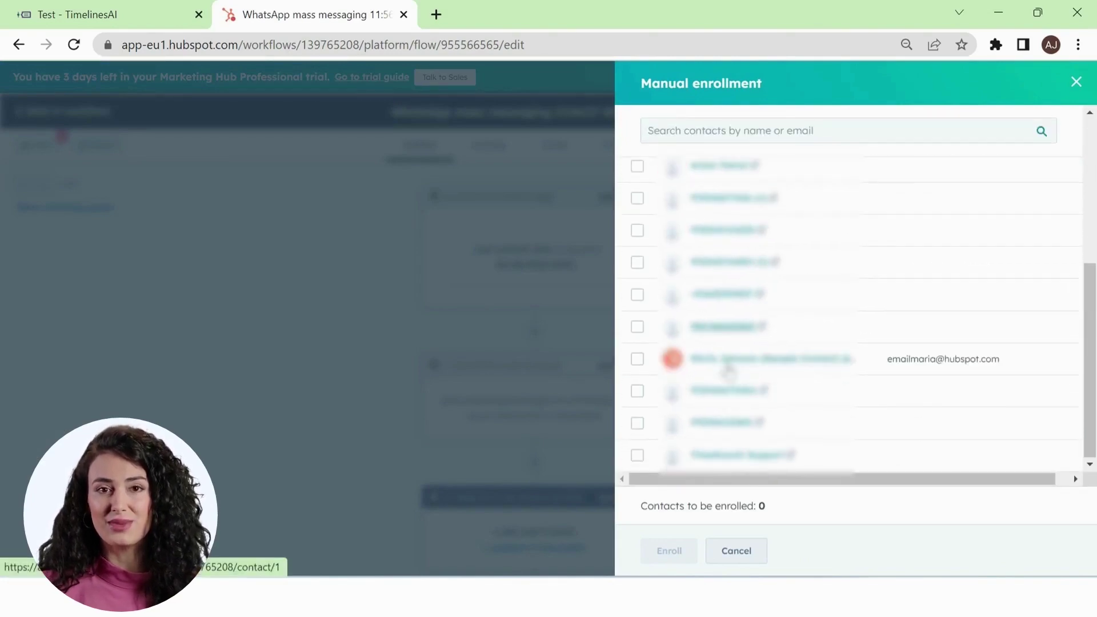
click(638, 456)
click(638, 392)
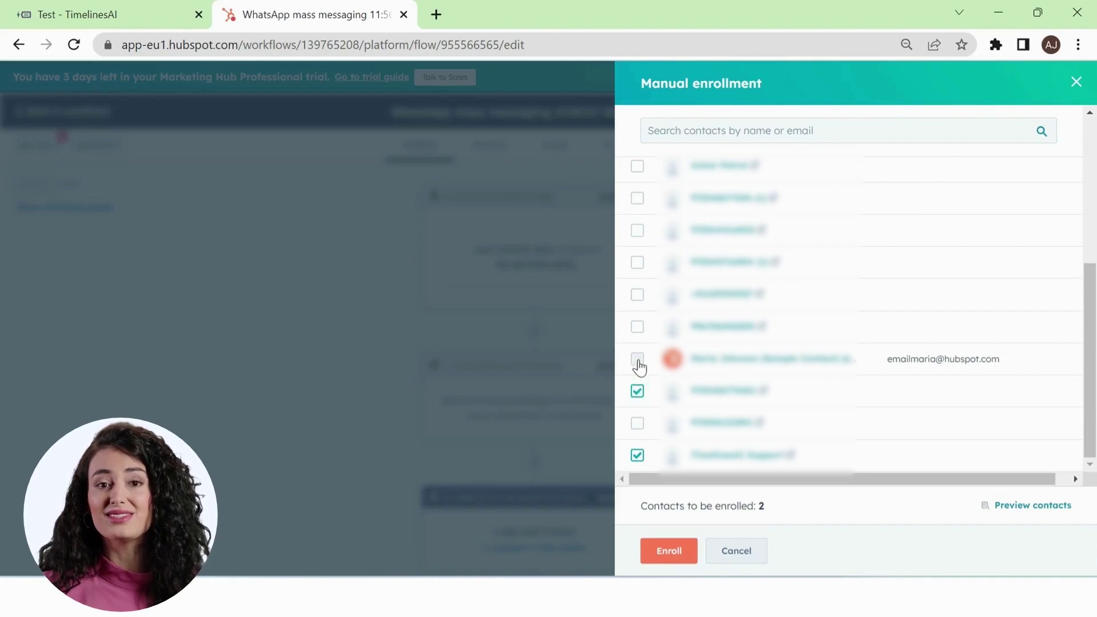
click(638, 359)
click(670, 551)
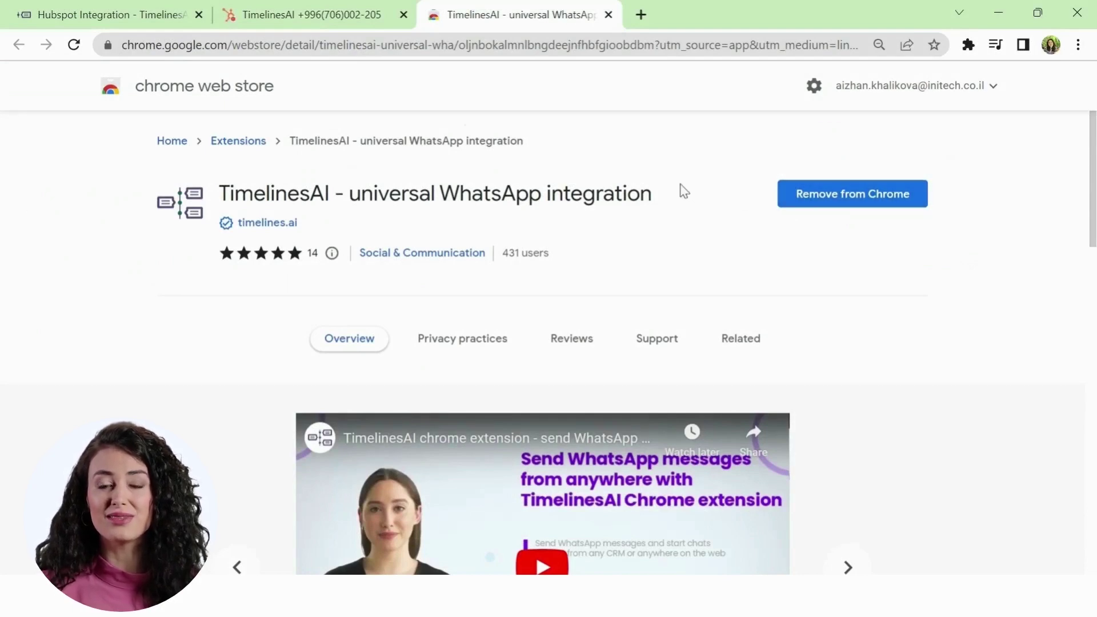
Return to the HubSpot contact record and turn on the TimelinesAI universal WhatsApp integration browser extension
click(335, 12)
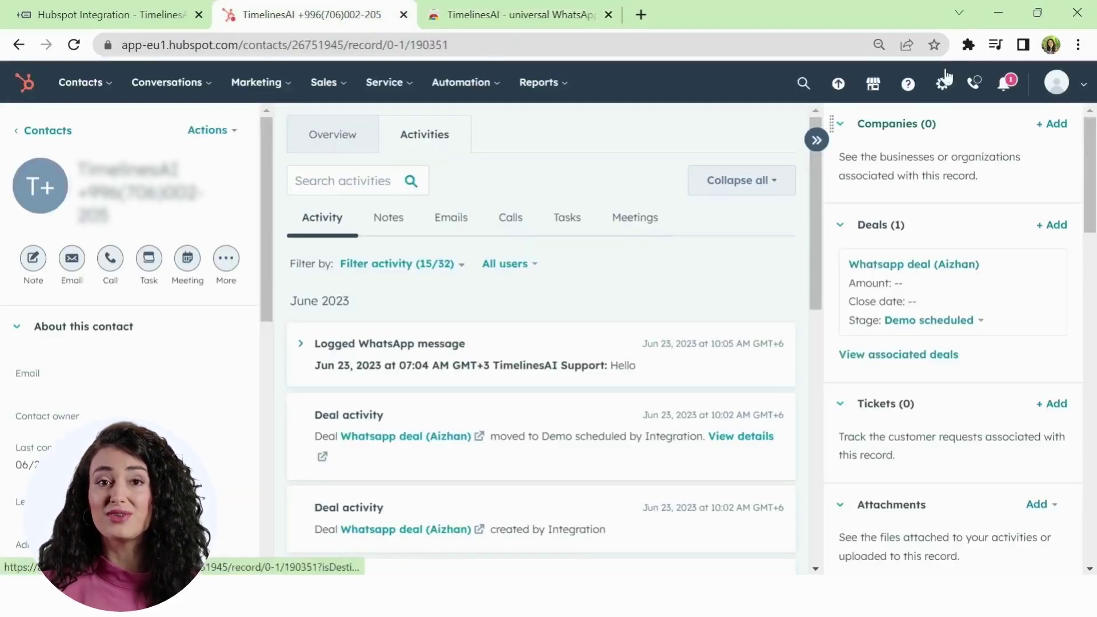
click(968, 46)
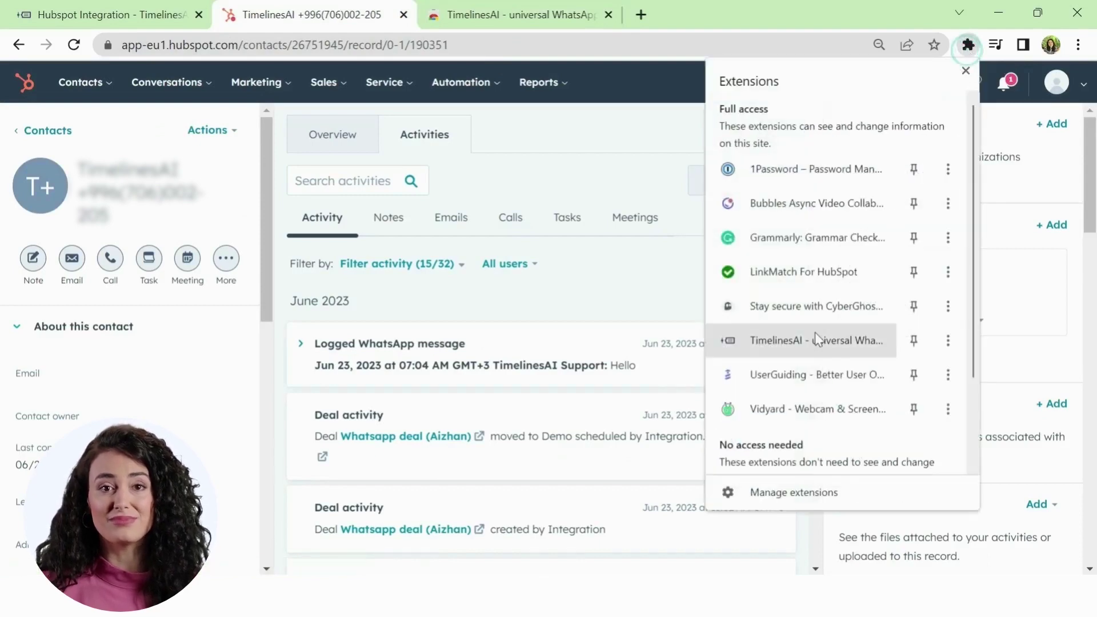
click(812, 351)
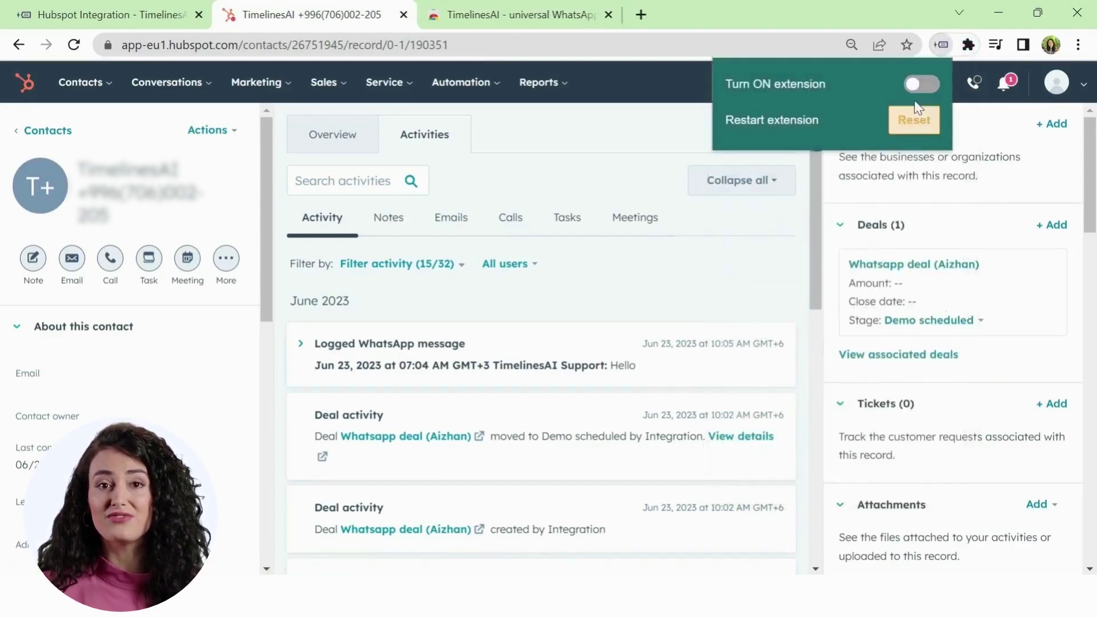
click(912, 90)
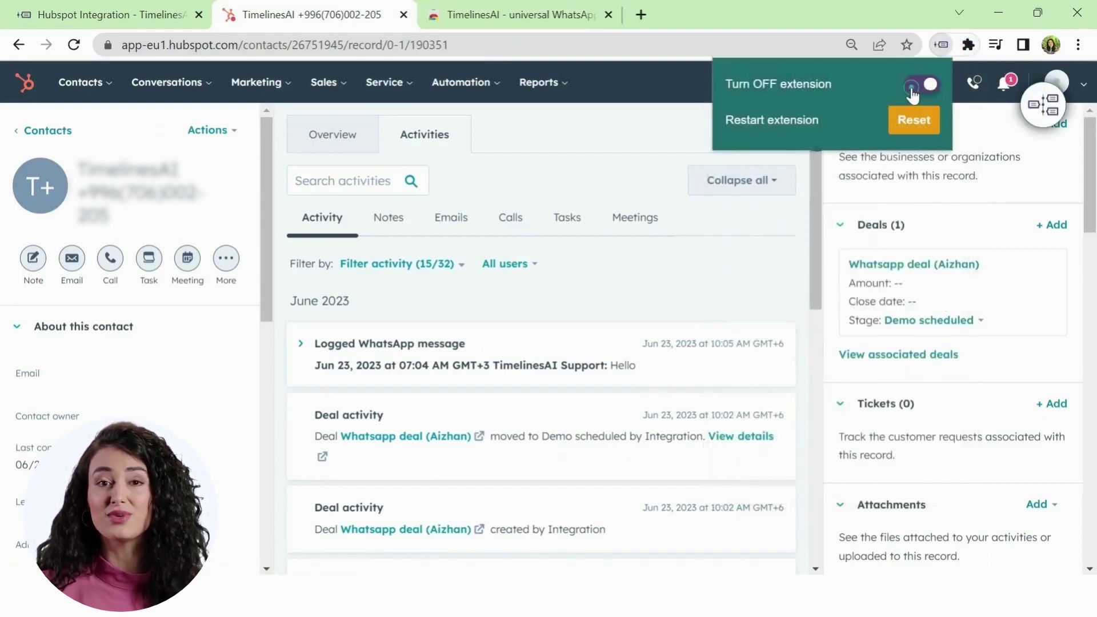
Open the extension's WhatsApp chat with the phone number detected on the contact record and enter the message "How are you?"
click(1049, 112)
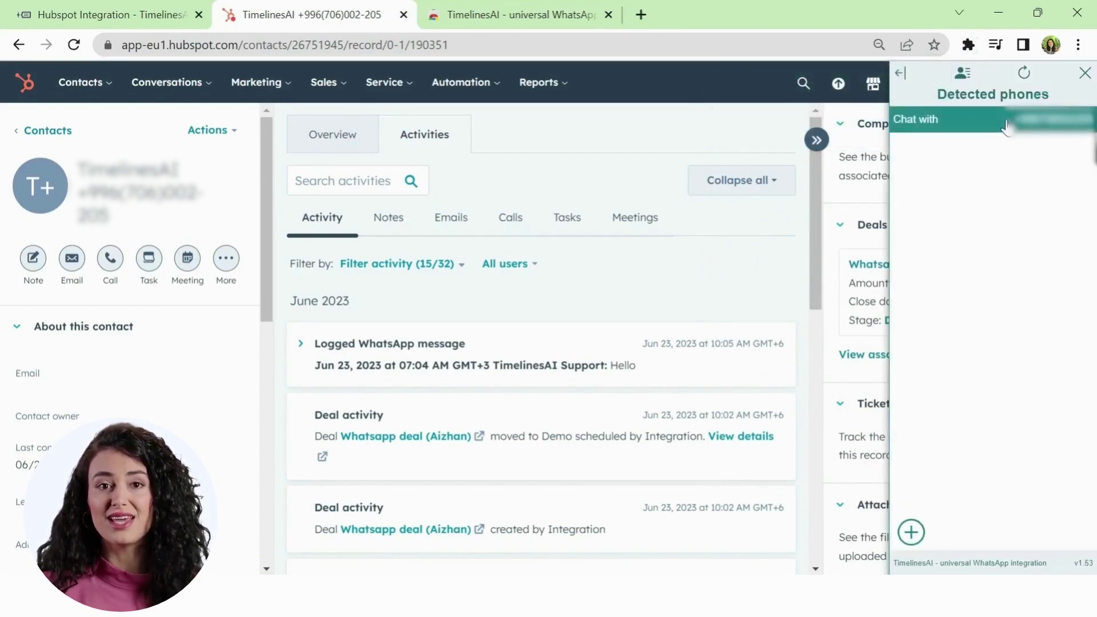
click(1006, 126)
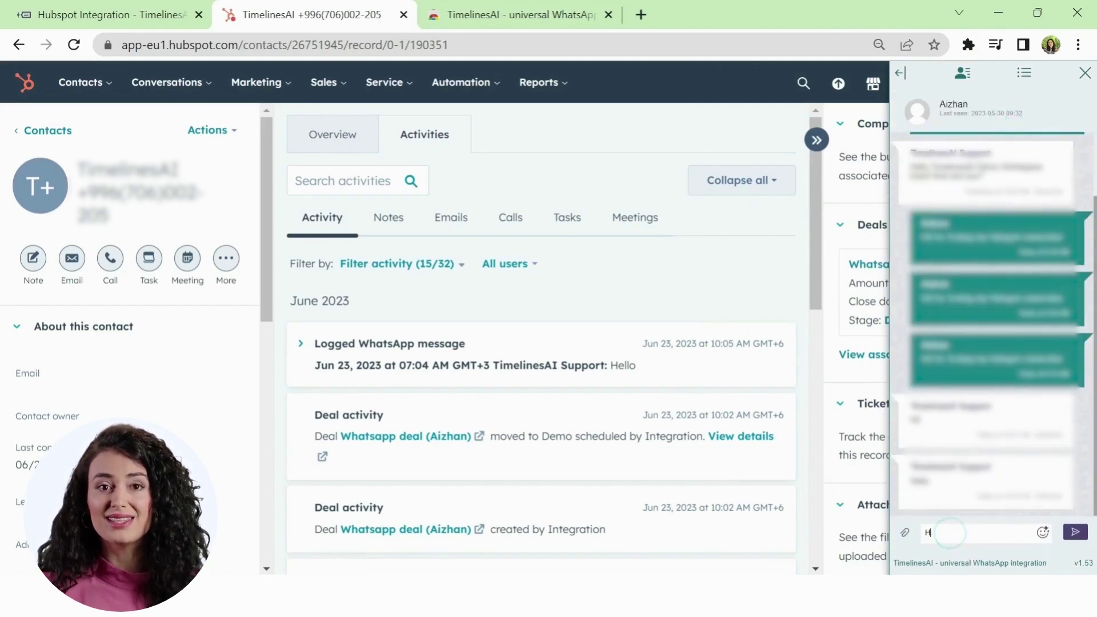
text(How are you?)
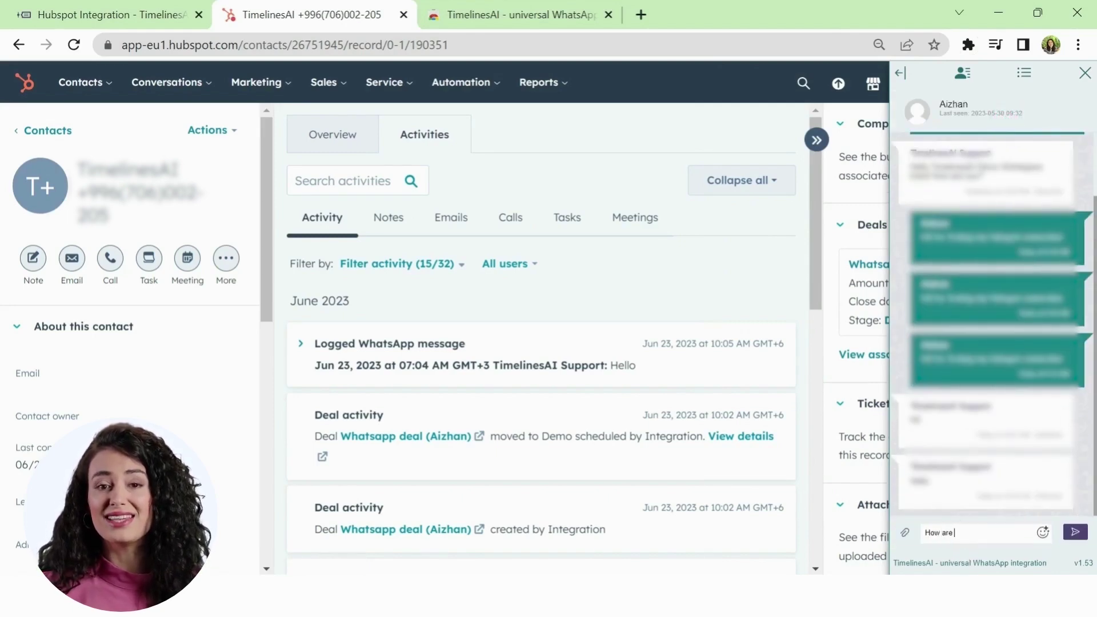